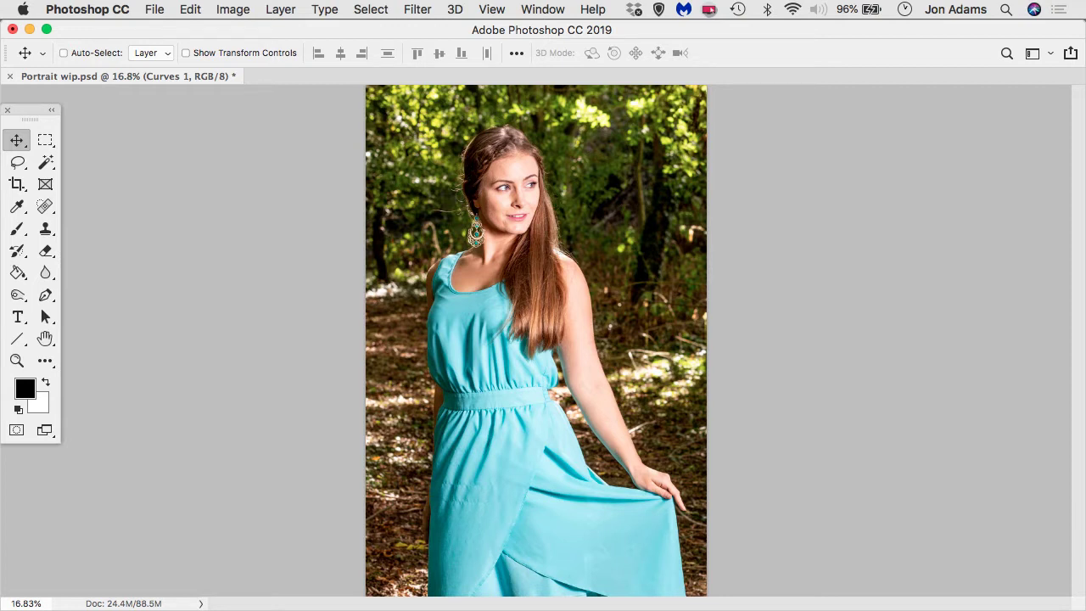
# Step: Merge all layers of the portrait document into a single layer and show the layer list
pyautogui.press('alt+super+a')
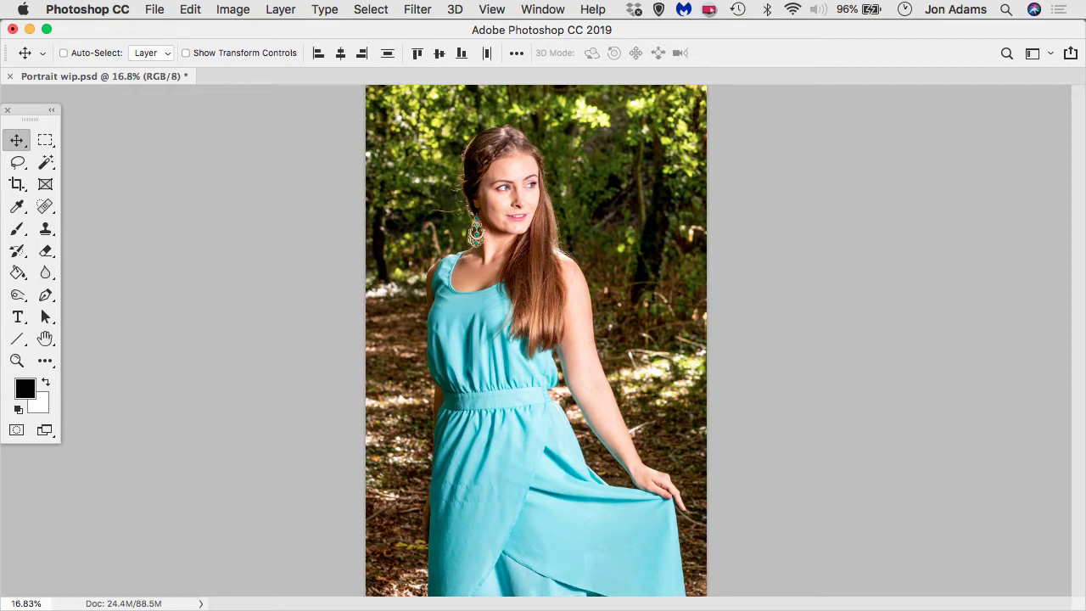
pyautogui.press('super+e')
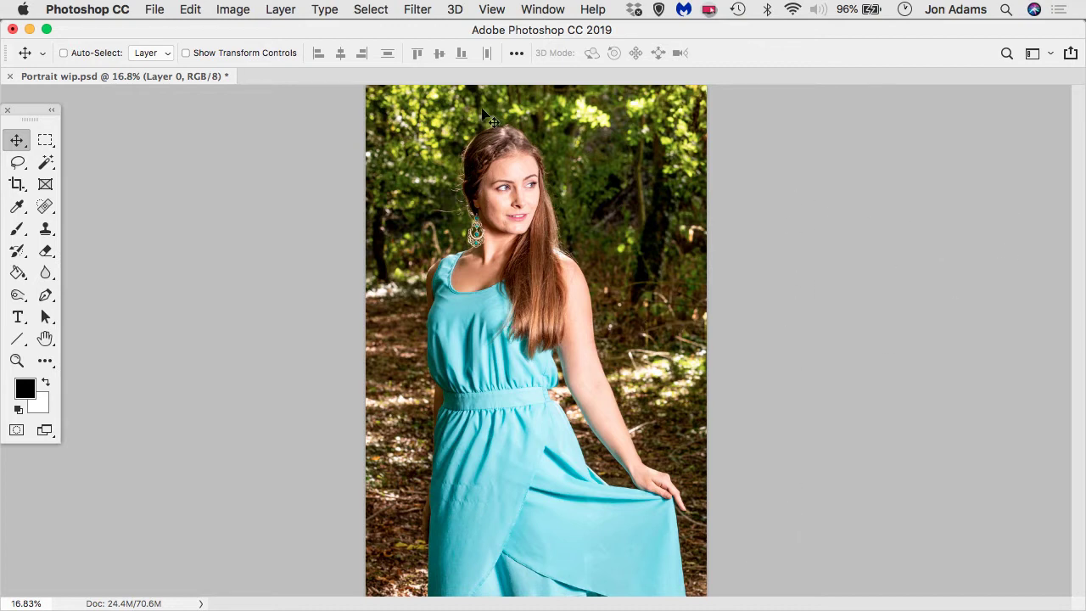
pyautogui.click(528, 10)
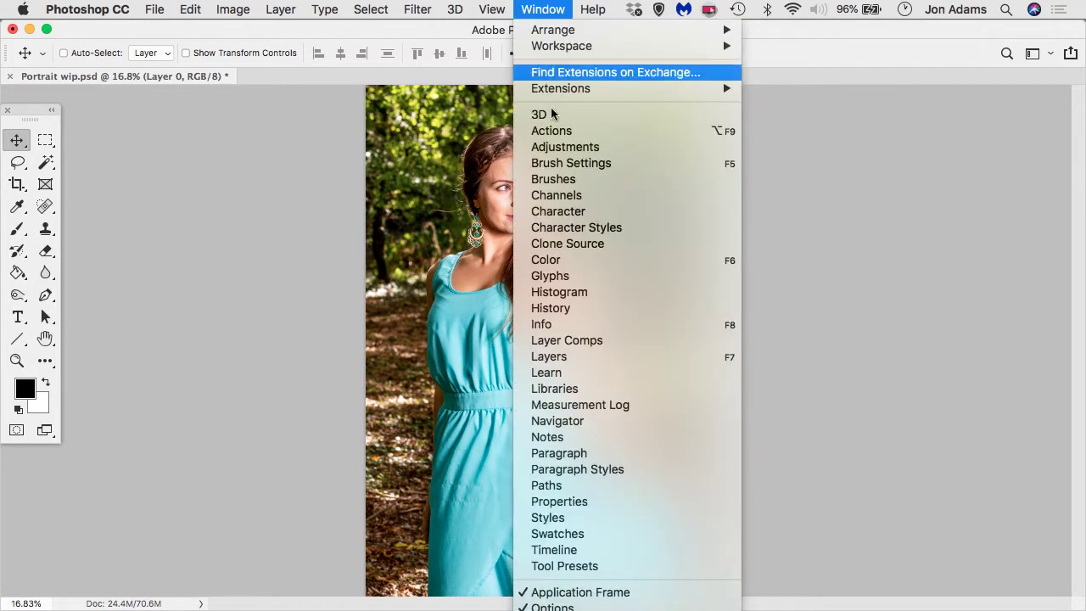
pyautogui.click(560, 355)
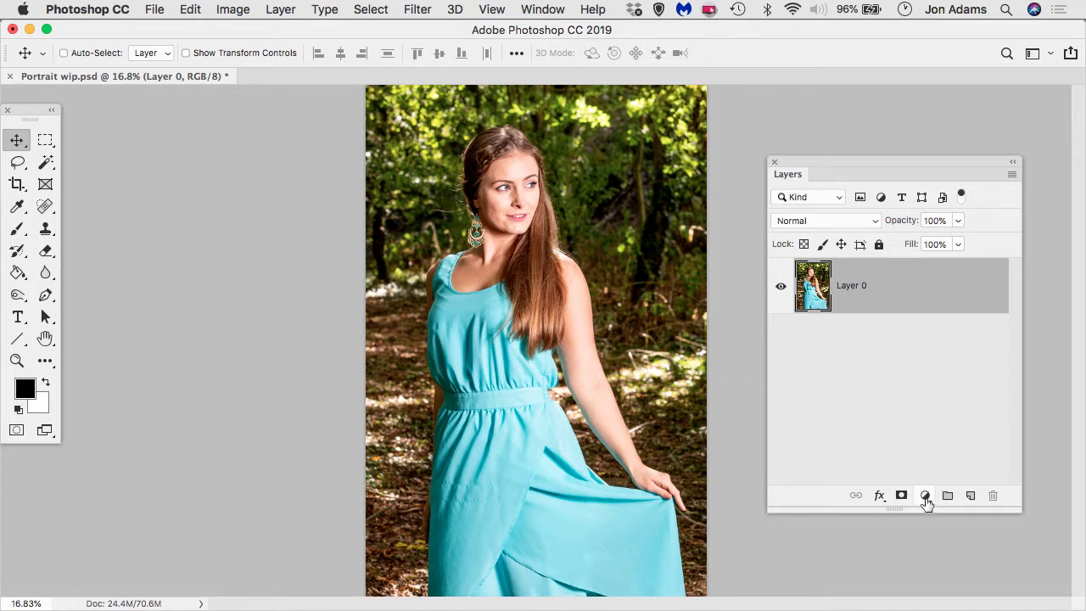
# Step: Add a Gradient Fill layer above the merged portrait, keeping its settings clear of the image
pyautogui.click(925, 497)
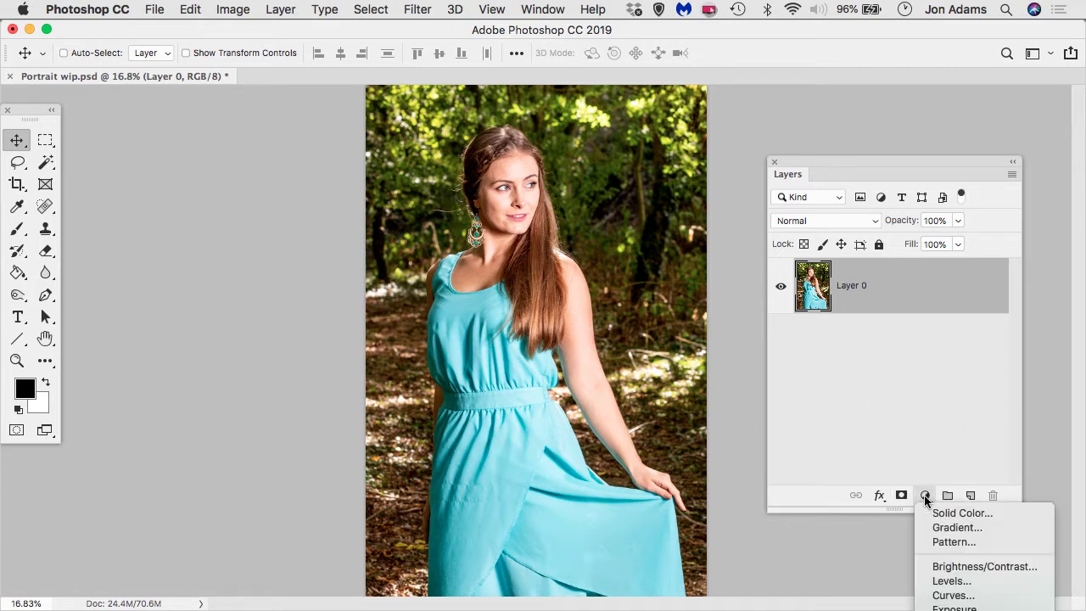
pyautogui.click(957, 528)
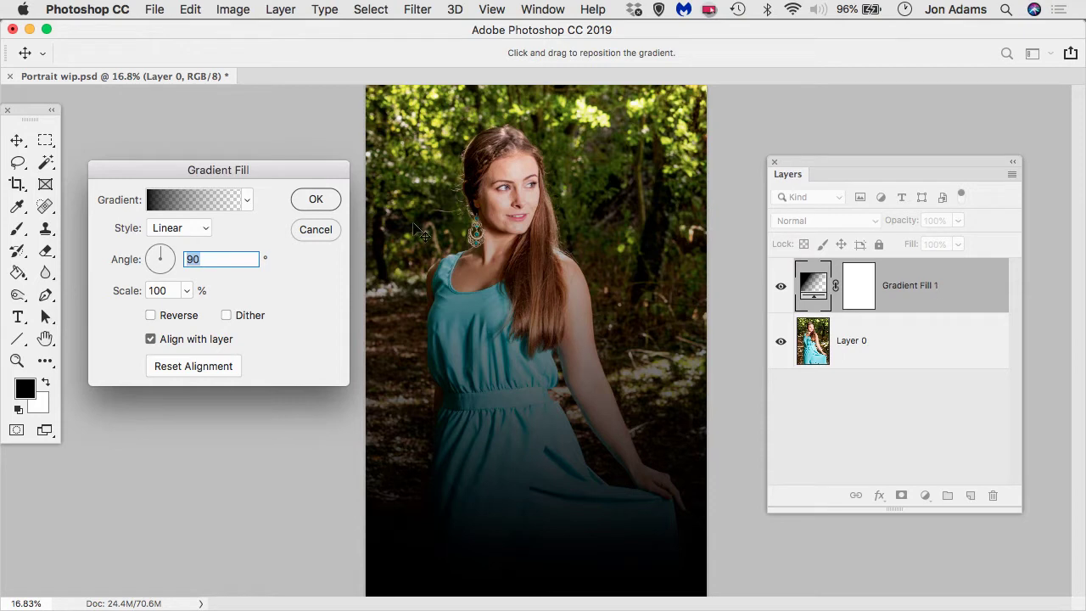
pyautogui.moveTo(234, 168); pyautogui.dragTo(232, 137)
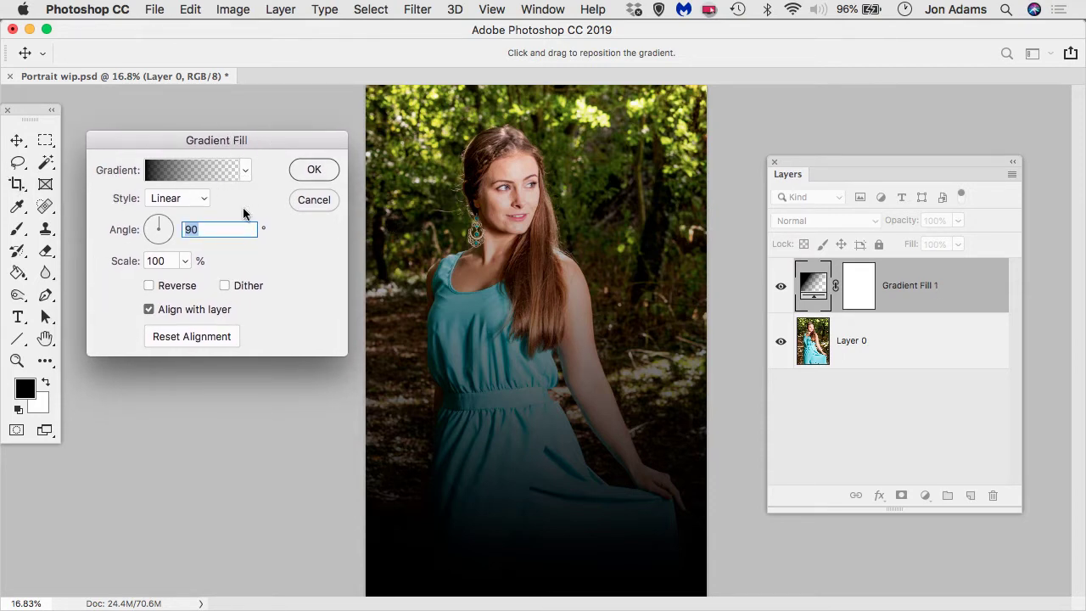
# Step: Try the gradient fill's Radial style and different angles, returning it to Linear style at 90°
pyautogui.click(191, 200)
pyautogui.click(195, 218)
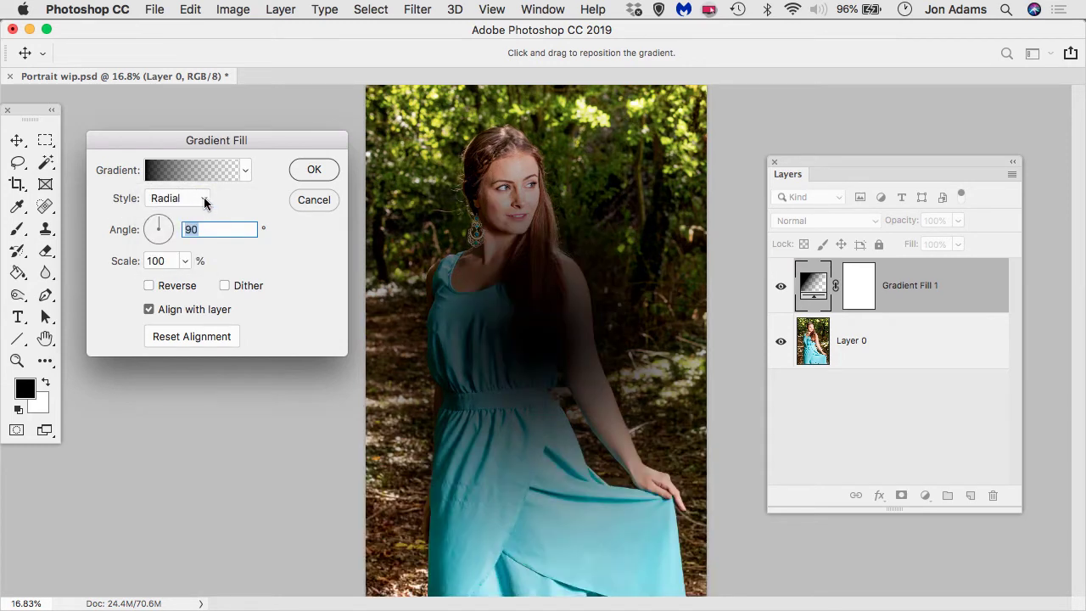
pyautogui.click(204, 200)
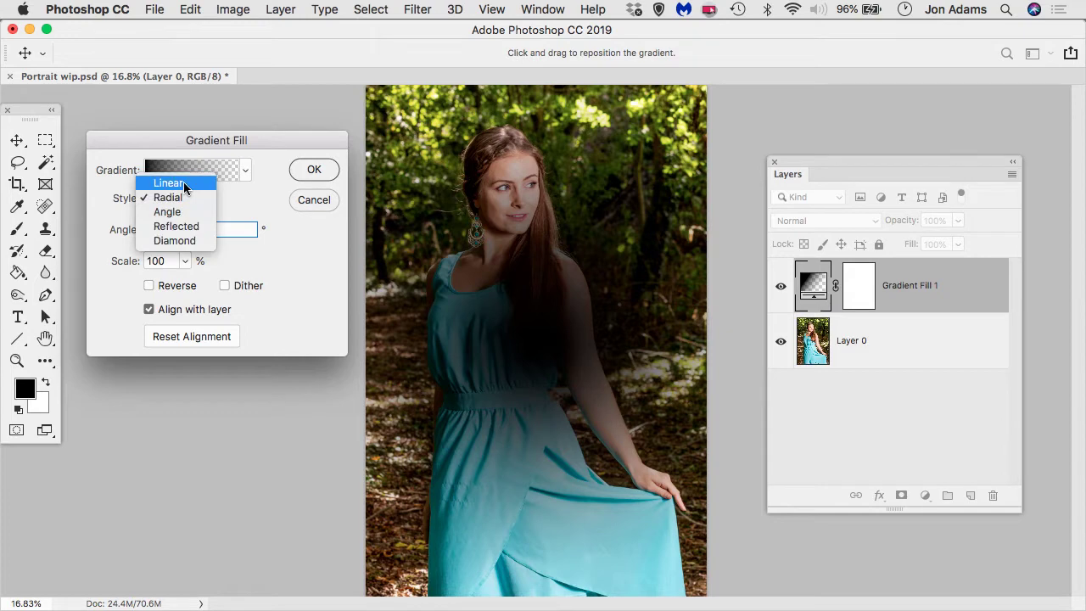
pyautogui.click(184, 188)
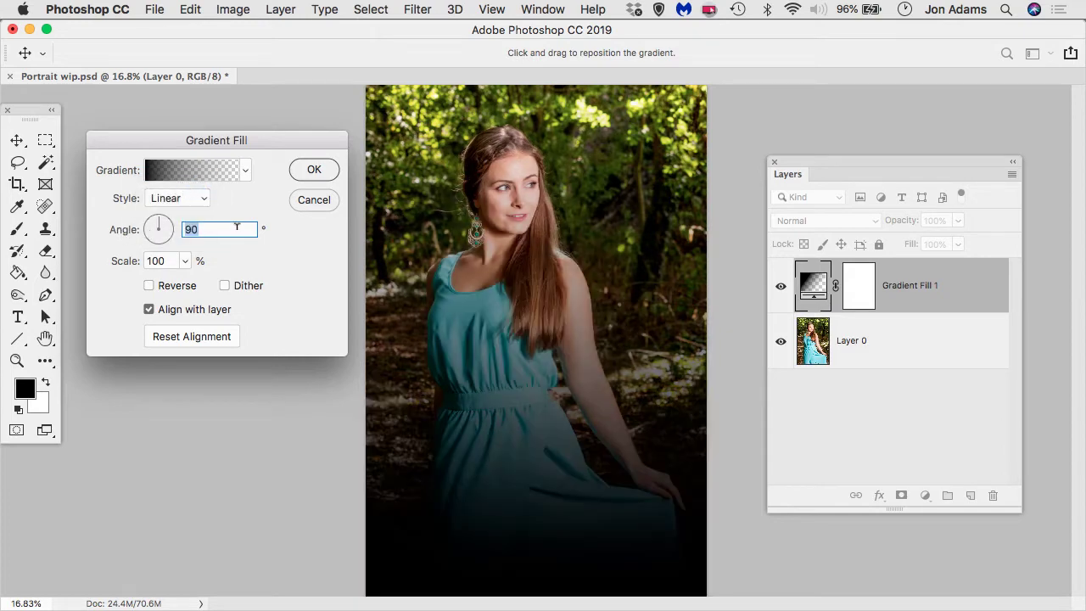
pyautogui.moveTo(159, 231); pyautogui.dragTo(140, 232)
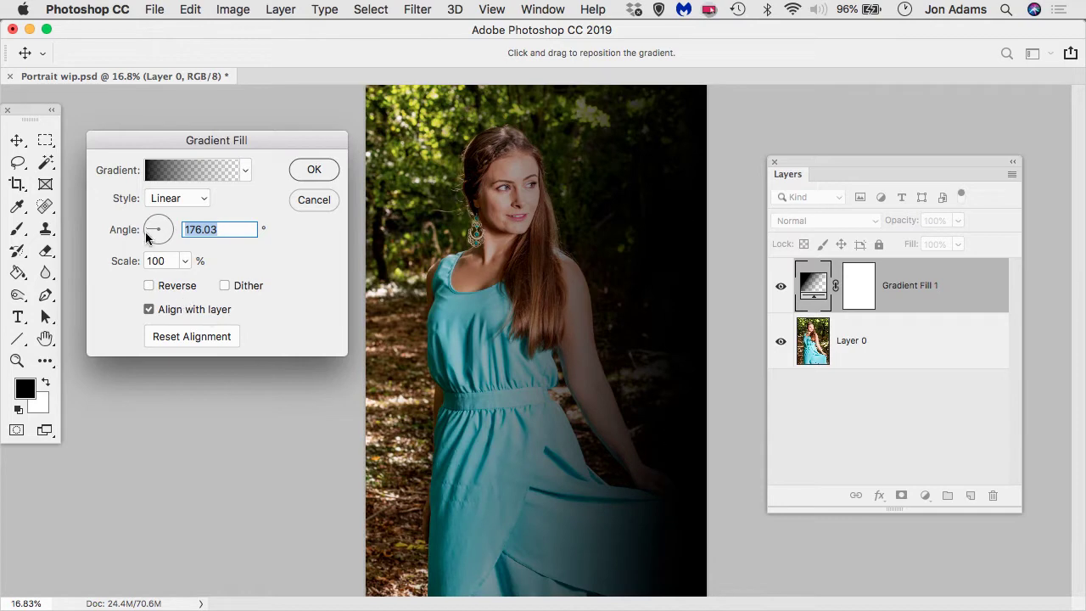
pyautogui.moveTo(146, 238)
pyautogui.mouseDown()
pyautogui.moveTo(158, 213)
pyautogui.moveTo(174, 228)
pyautogui.moveTo(156, 239)
pyautogui.moveTo(157, 219)
pyautogui.mouseUp()
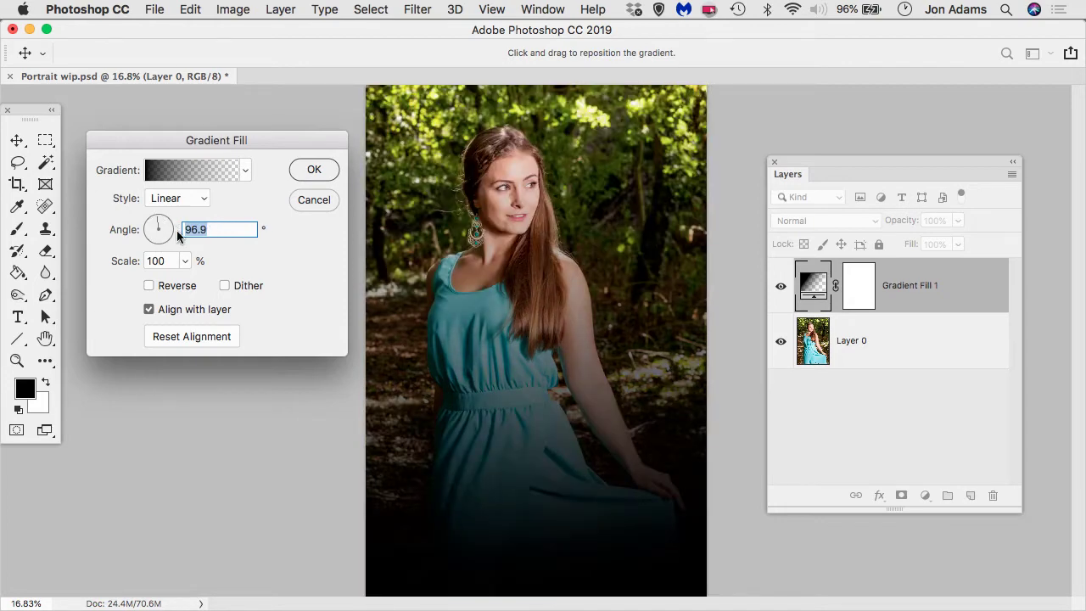
pyautogui.write('90')
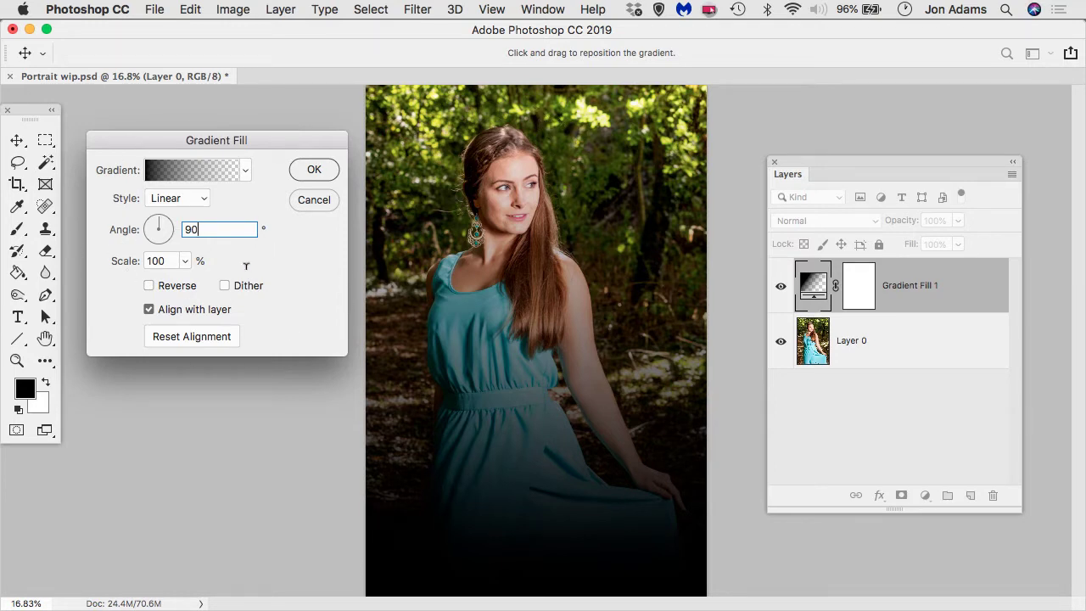
# Step: Open the fill's gradient for editing, try several color presets, and choose the Foreground to Background preset
pyautogui.click(196, 173)
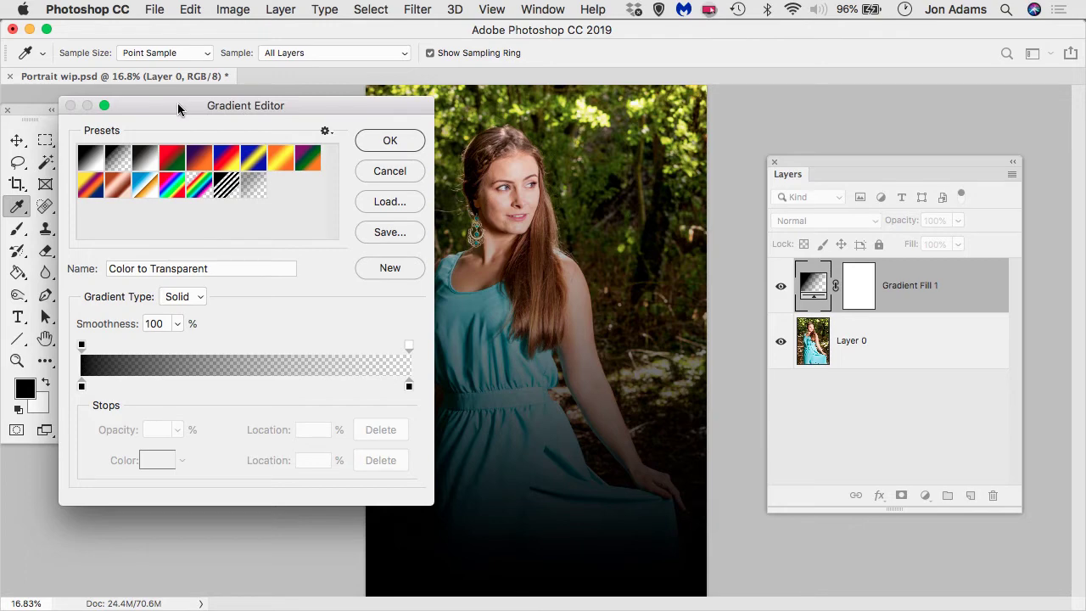
pyautogui.moveTo(180, 112); pyautogui.dragTo(147, 149)
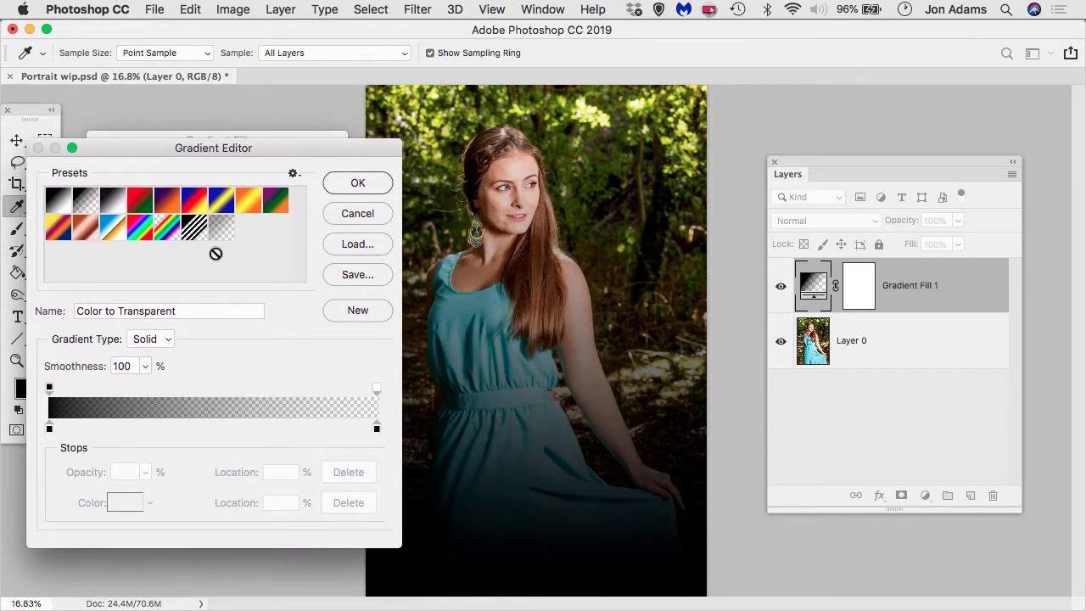
pyautogui.click(140, 200)
pyautogui.click(166, 203)
pyautogui.click(193, 205)
pyautogui.click(221, 204)
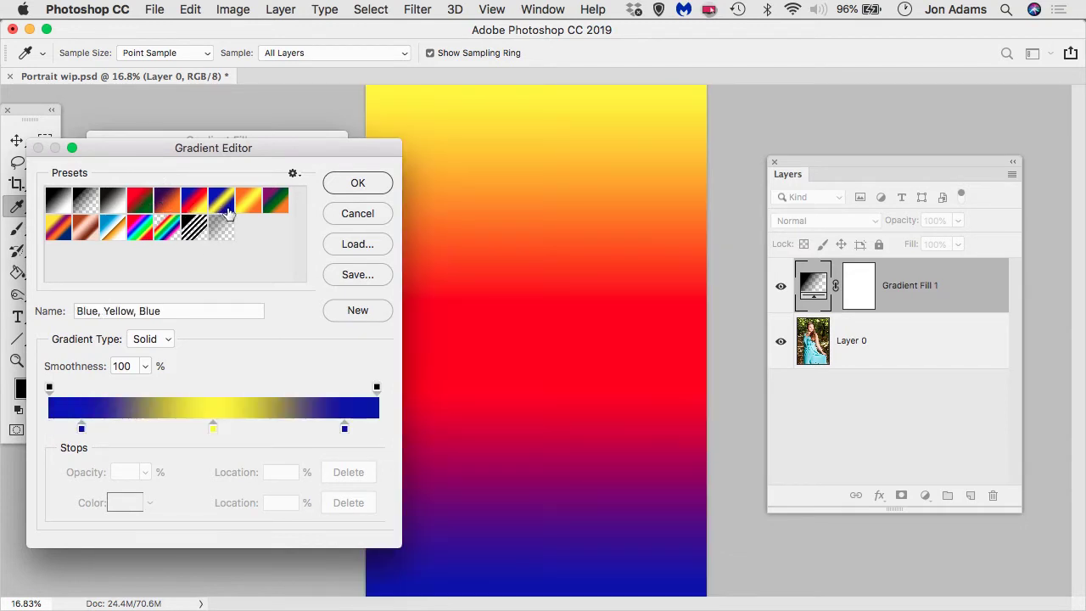
pyautogui.click(248, 204)
pyautogui.click(278, 205)
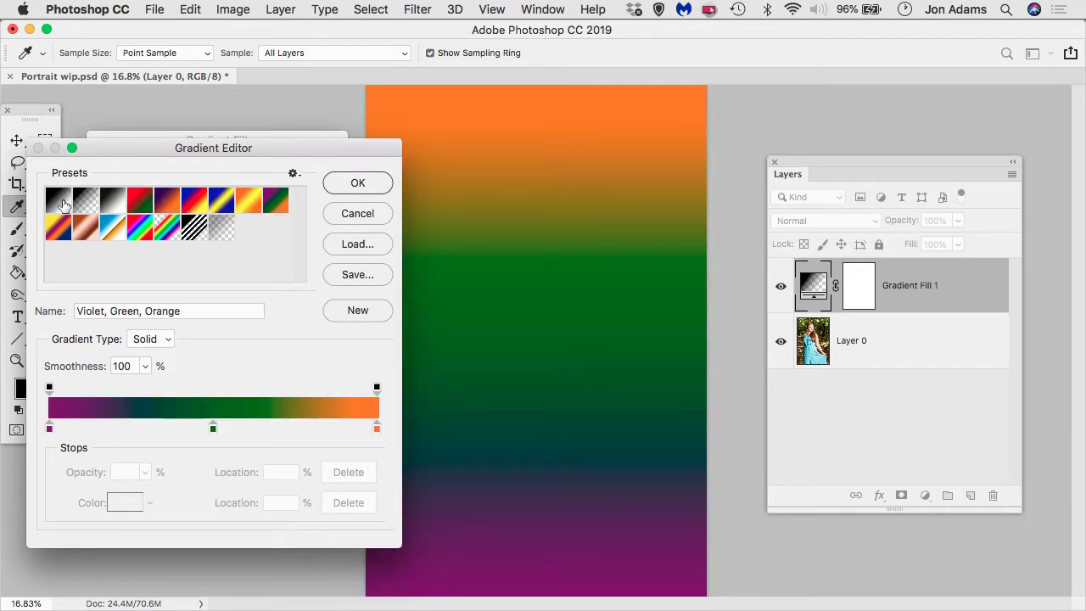
pyautogui.click(61, 204)
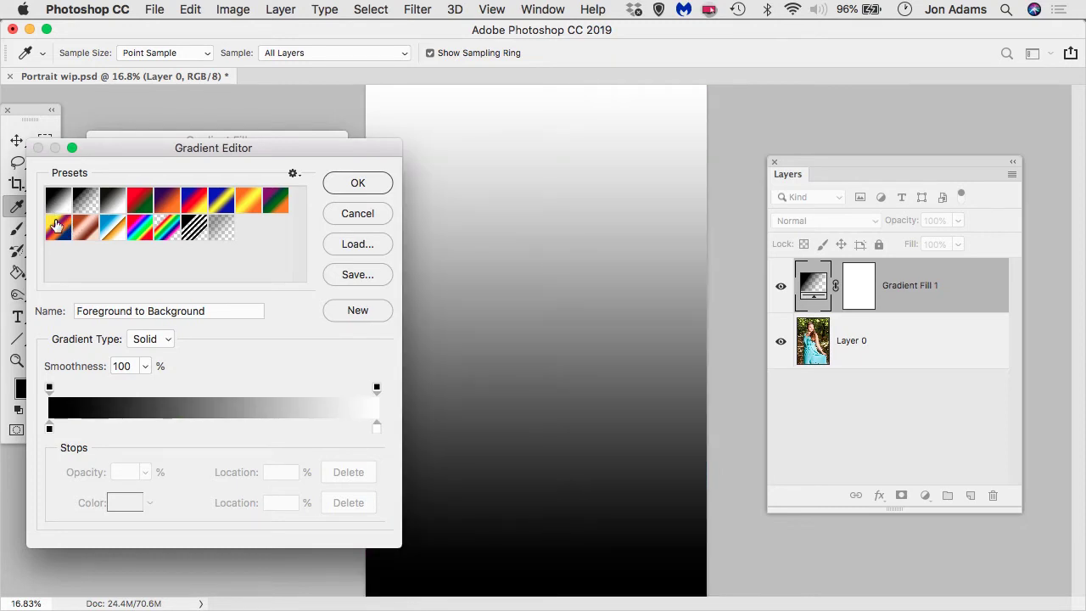
pyautogui.click(85, 201)
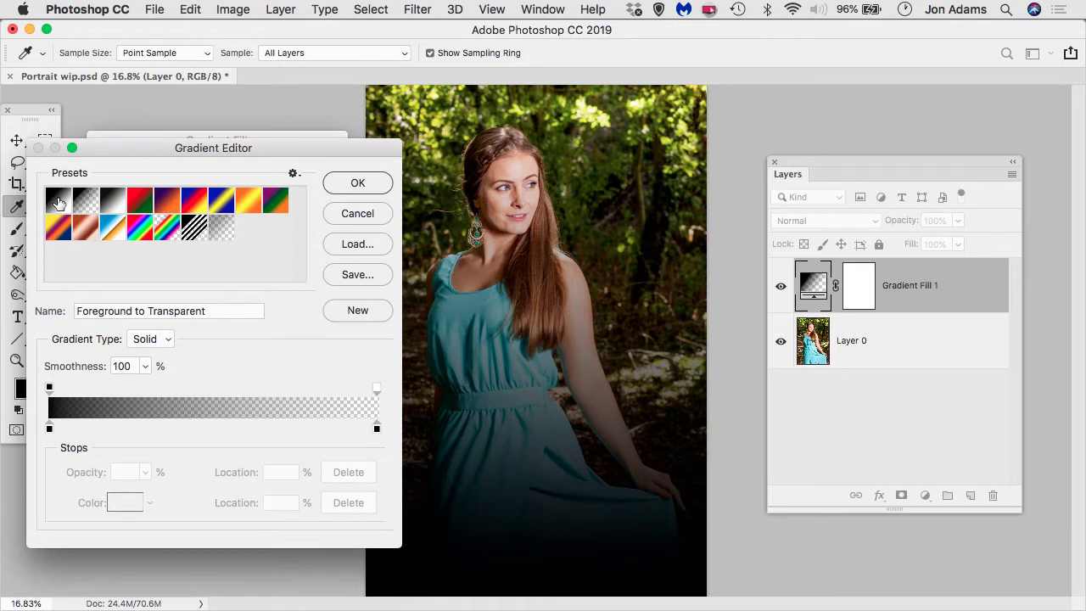
pyautogui.click(59, 203)
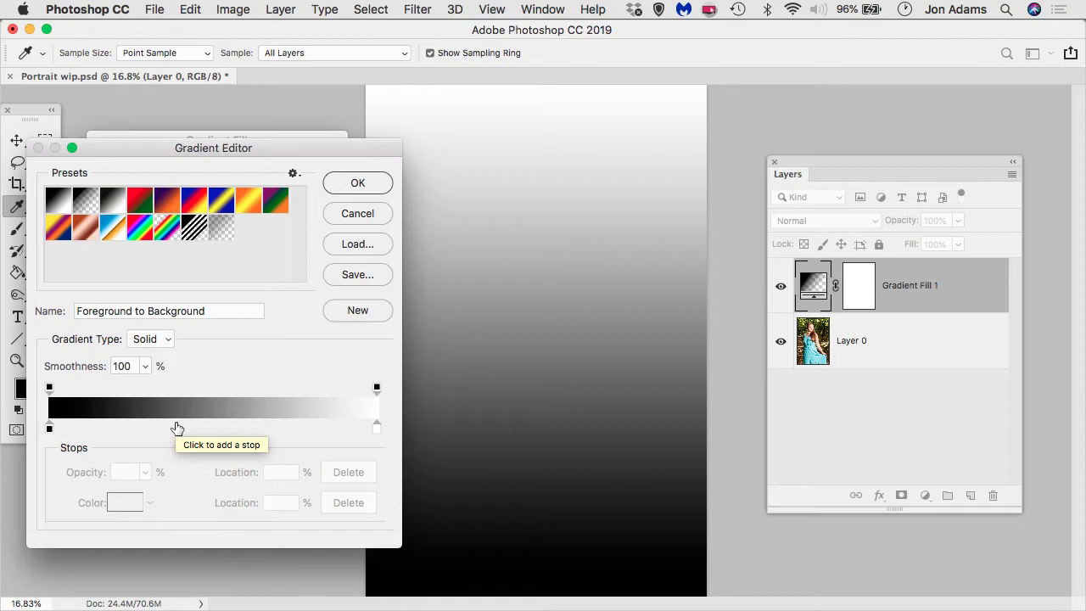
# Step: Change the gradient's starting color stop at 0% to white (ffffff)
pyautogui.click(49, 428)
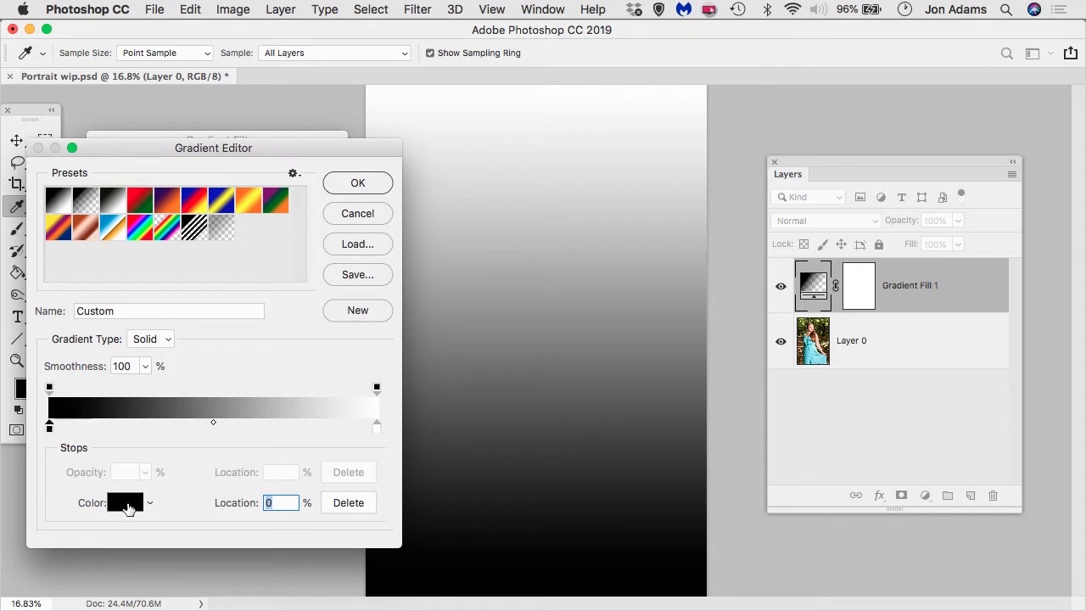
pyautogui.click(126, 503)
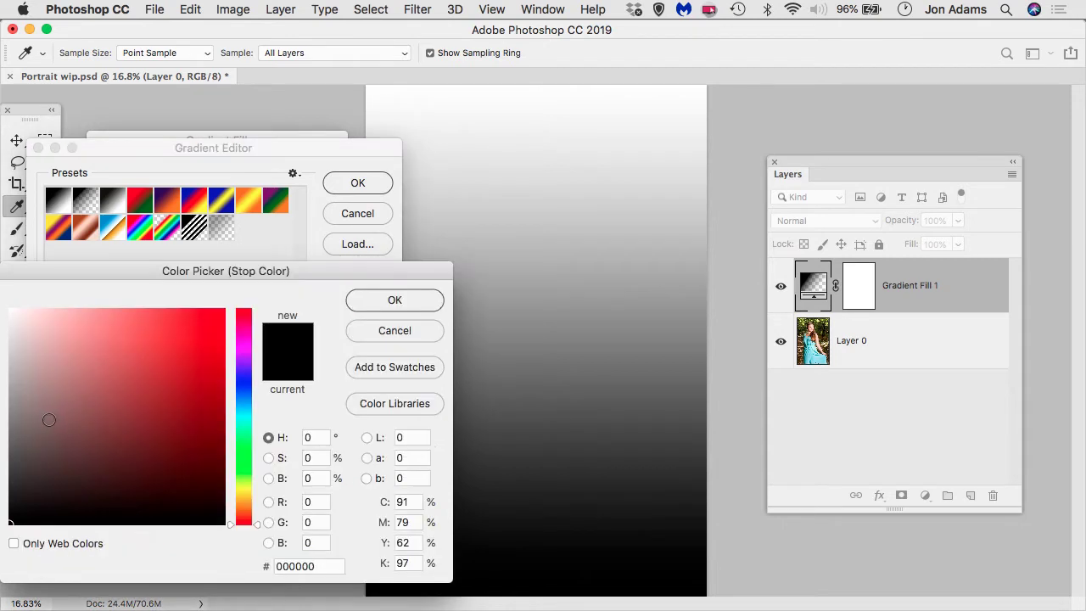
pyautogui.moveTo(116, 268); pyautogui.dragTo(162, 254)
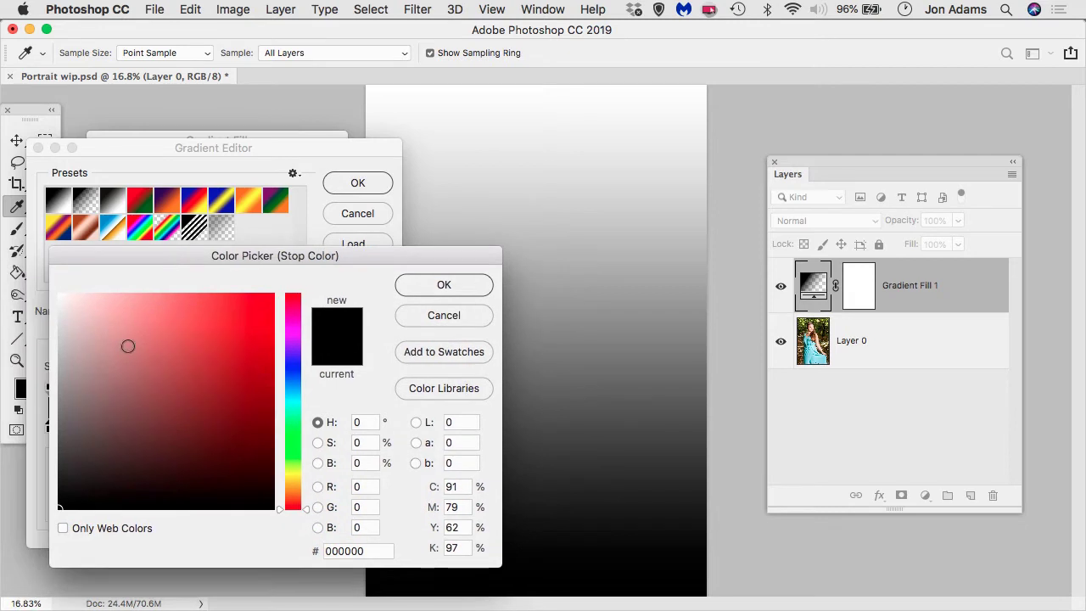
pyautogui.moveTo(126, 346); pyautogui.dragTo(59, 295)
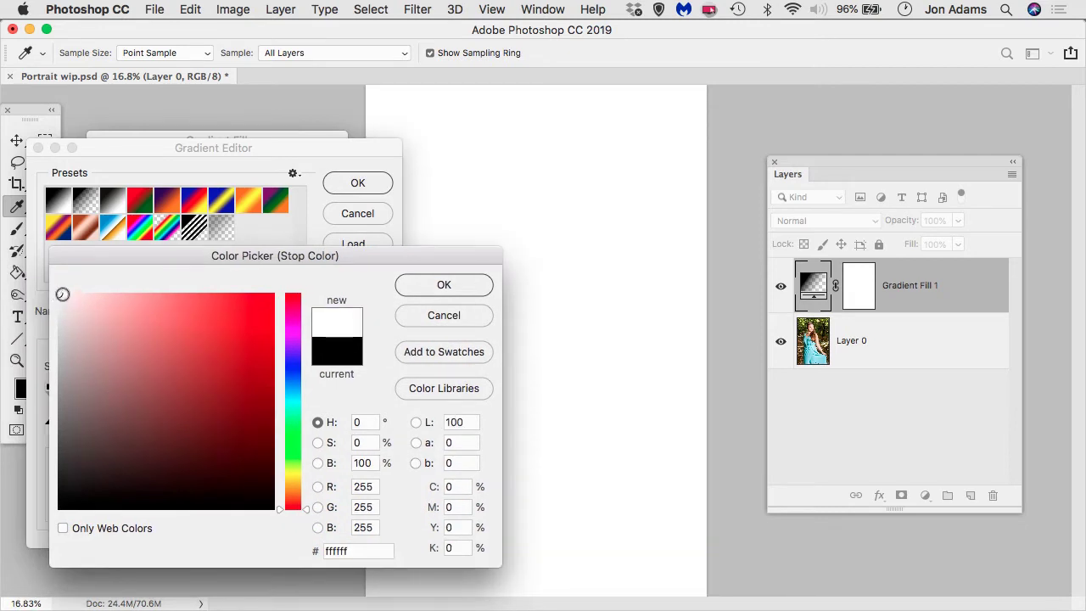
pyautogui.click(427, 286)
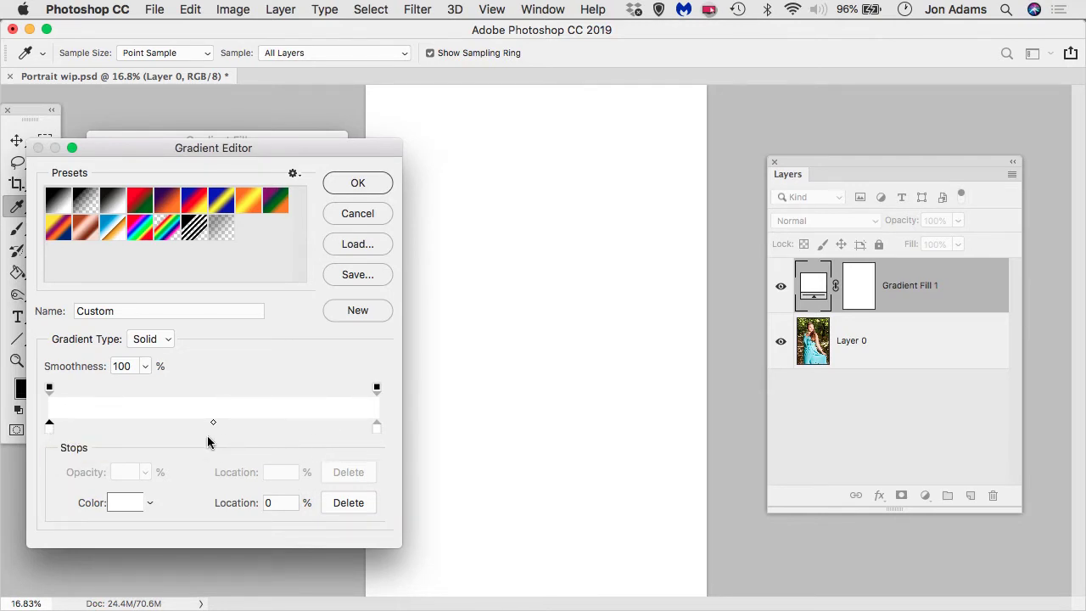
# Step: Change the gradient's ending color stop at 100% to black
pyautogui.click(377, 426)
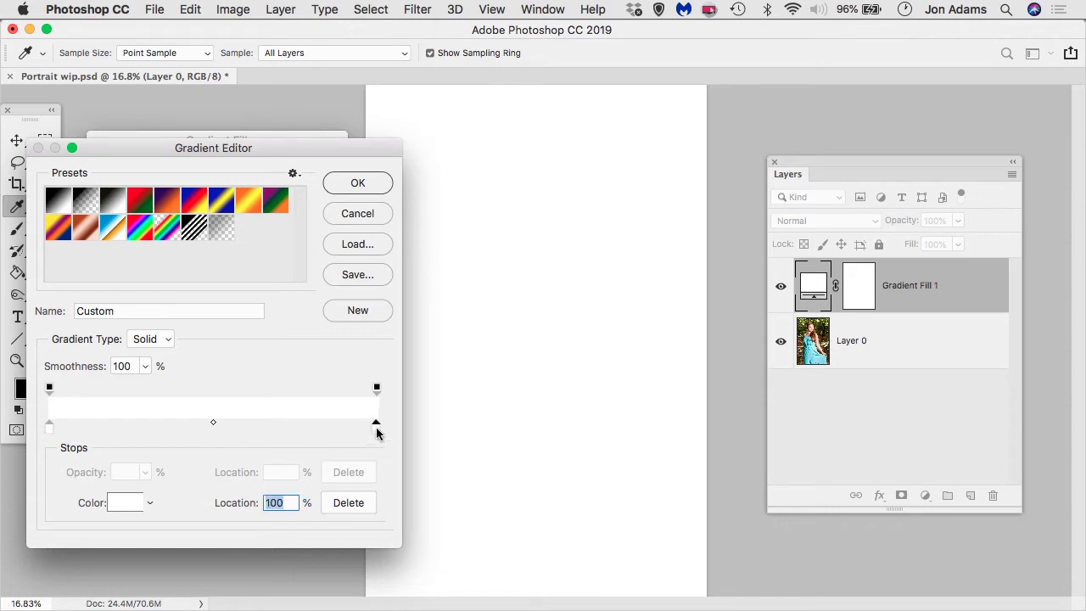
pyautogui.click(126, 504)
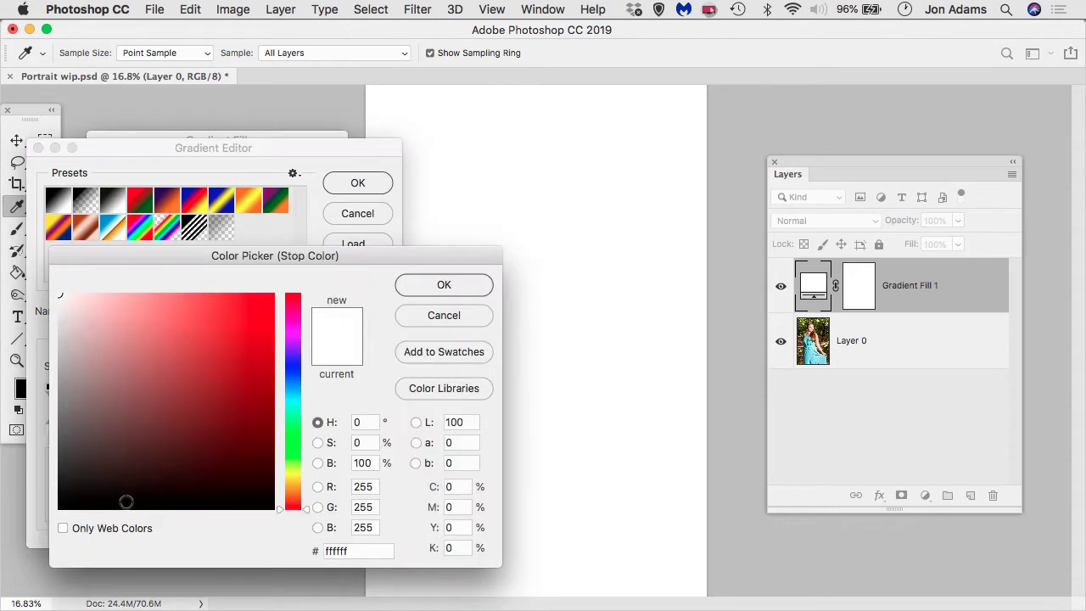
pyautogui.moveTo(112, 471); pyautogui.dragTo(53, 514)
pyautogui.click(444, 284)
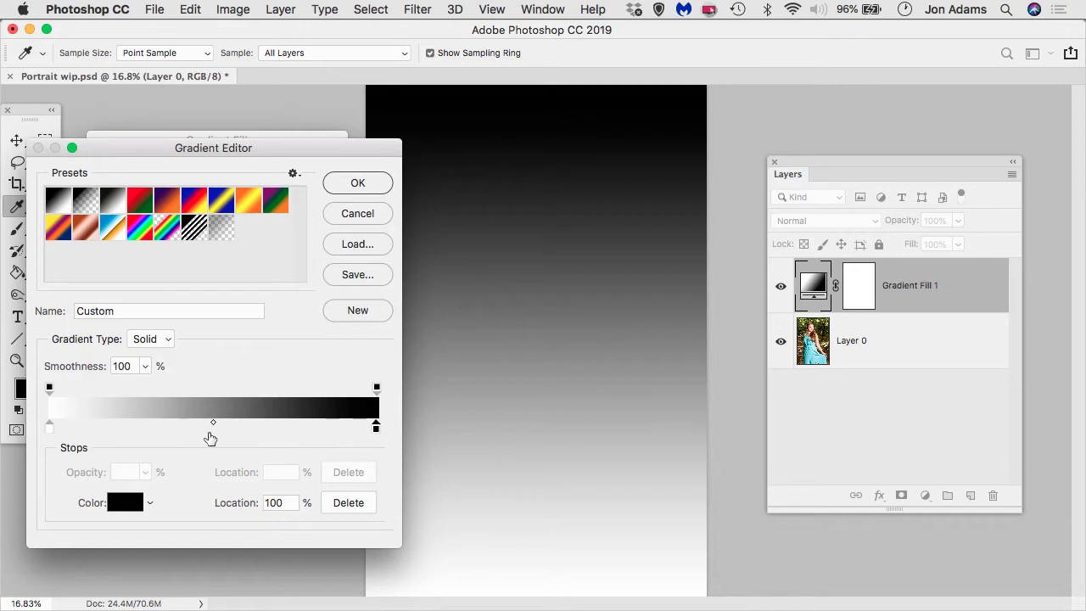
# Step: Add a color stop at 11% on the gradient and make it yellow (fbec01)
pyautogui.click(85, 429)
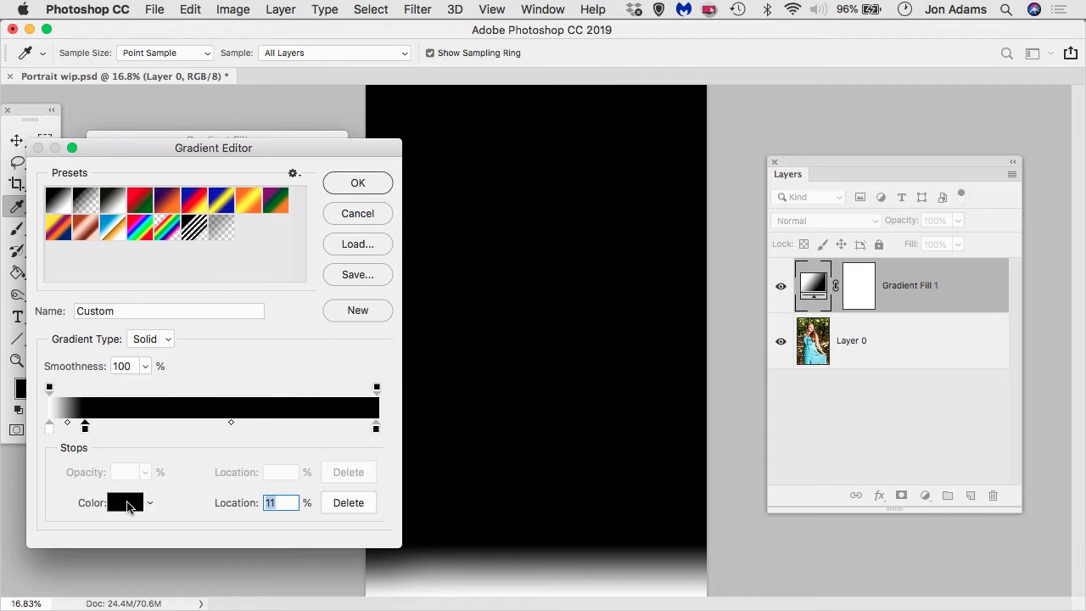
pyautogui.click(127, 505)
pyautogui.moveTo(307, 514); pyautogui.dragTo(302, 480)
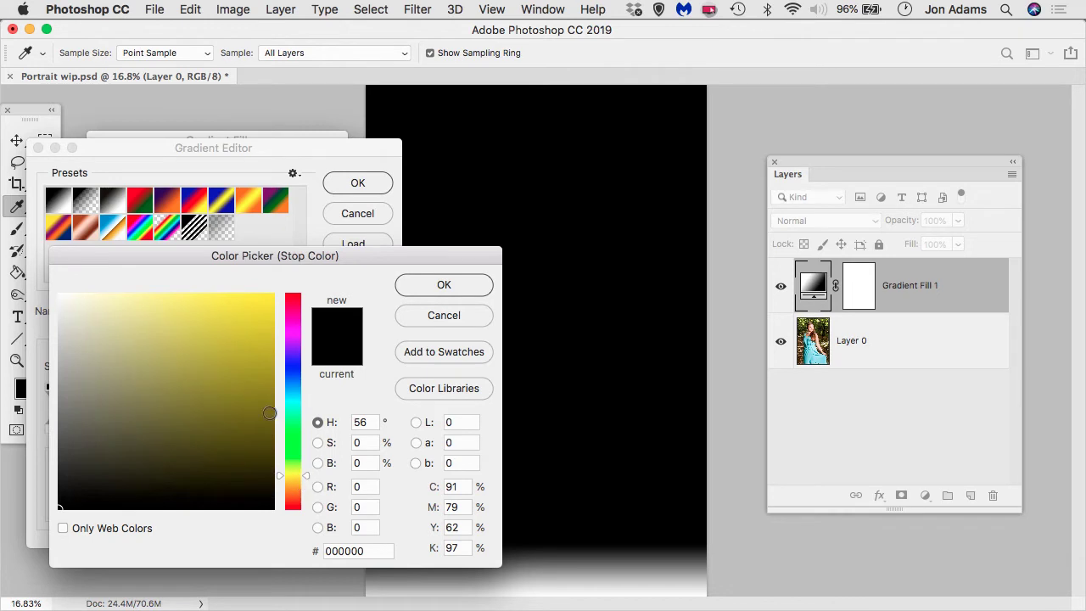
pyautogui.click(274, 295)
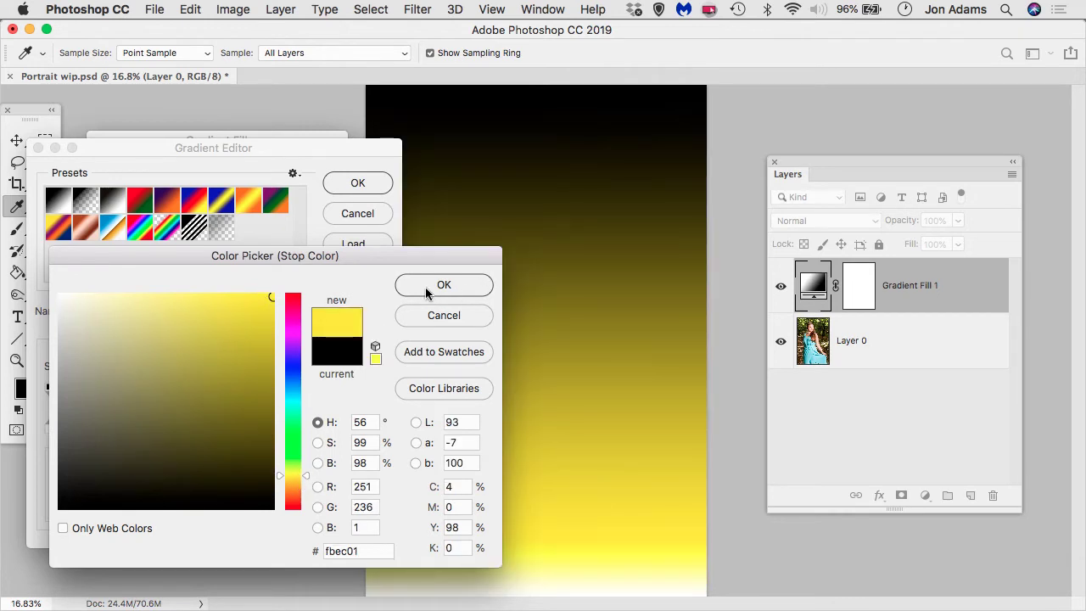
pyautogui.click(437, 284)
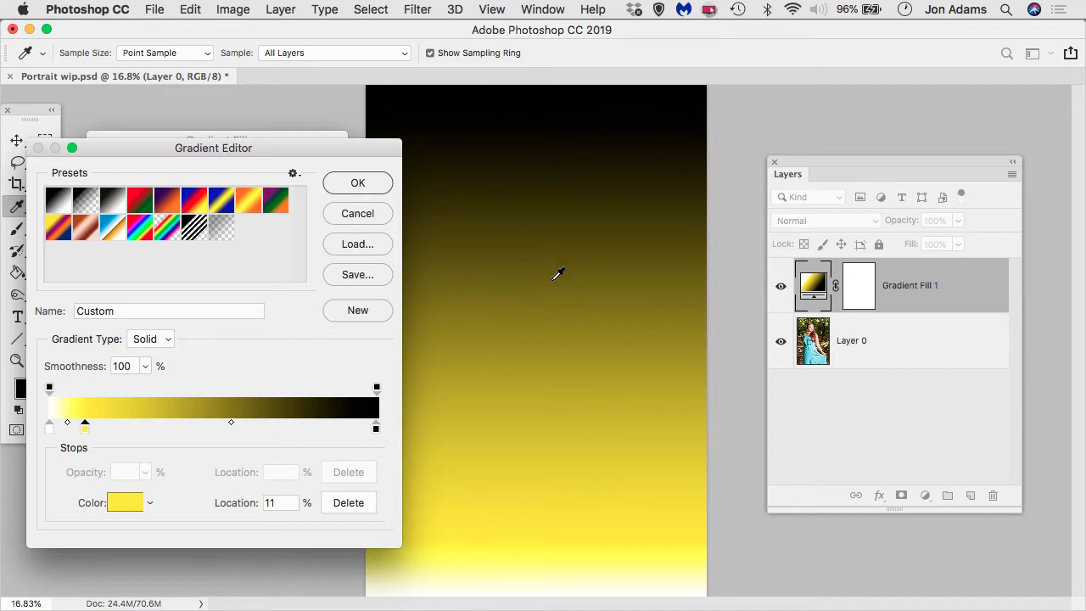
# Step: Add a color stop at 26% on the gradient and make it red (ff0000)
pyautogui.click(135, 431)
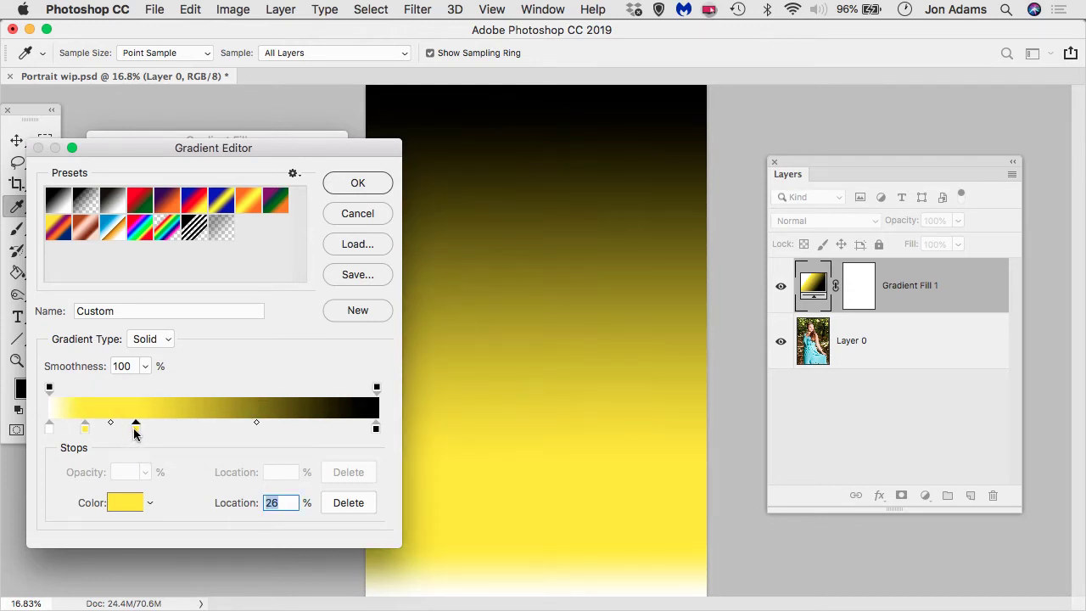
pyautogui.click(128, 506)
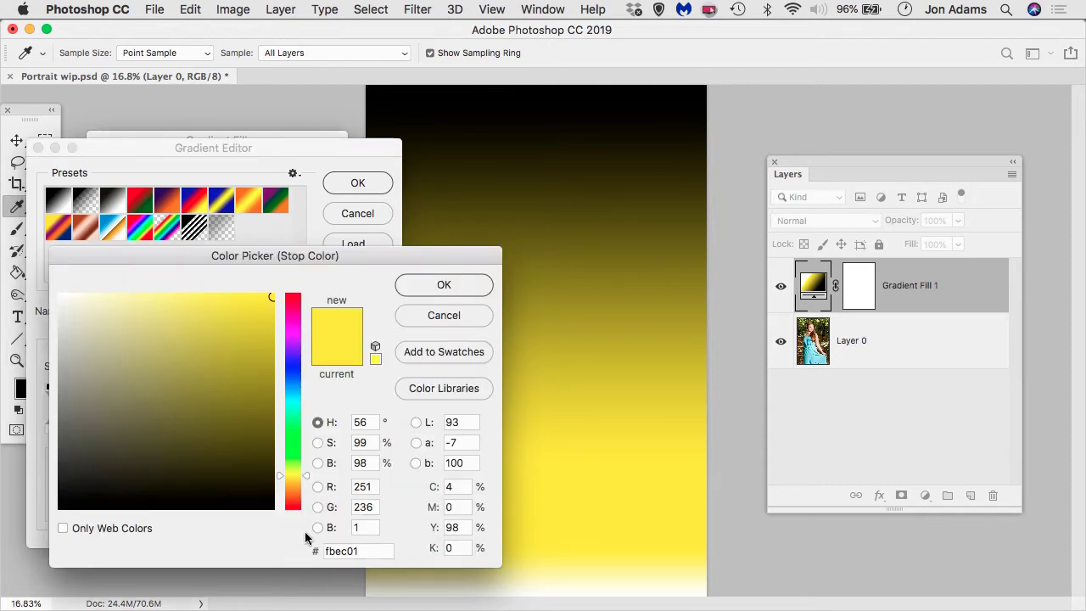
pyautogui.moveTo(303, 481)
pyautogui.mouseDown()
pyautogui.moveTo(306, 288)
pyautogui.moveTo(263, 299)
pyautogui.moveTo(278, 291)
pyautogui.mouseUp()
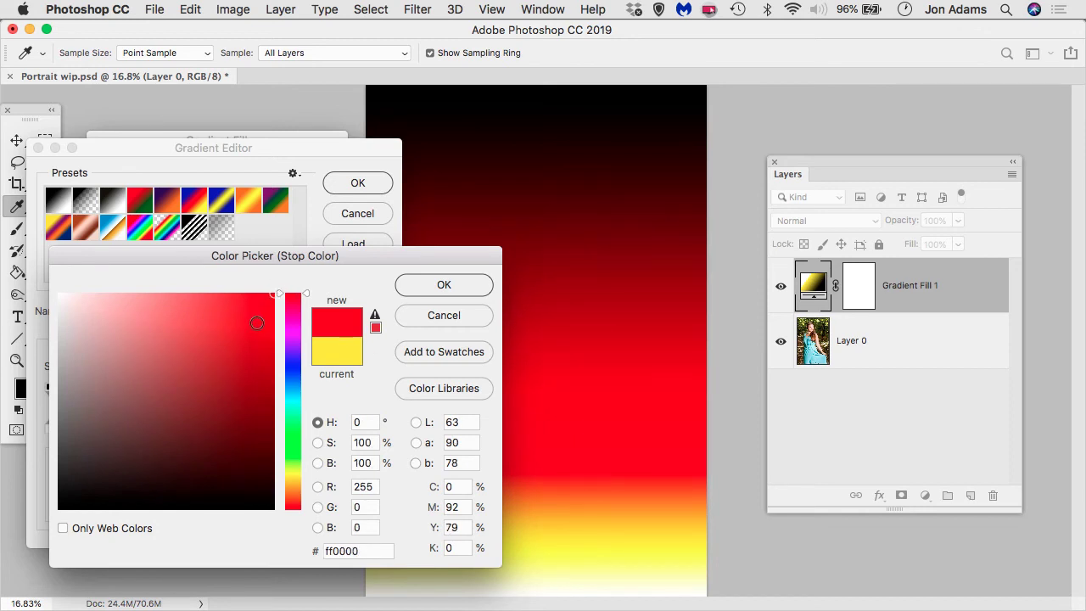
pyautogui.click(437, 283)
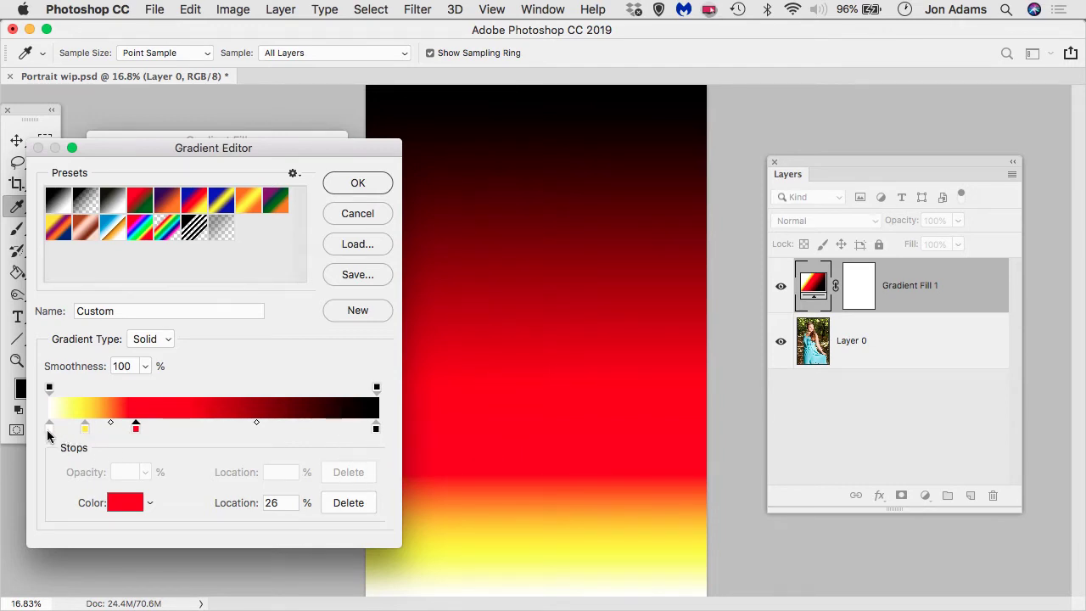
# Step: Compress the gradient by moving the yellow stop closer to white, the red stop to 9% and the black stop to 17%
pyautogui.moveTo(85, 428); pyautogui.dragTo(65, 428)
pyautogui.moveTo(134, 429); pyautogui.dragTo(69, 431)
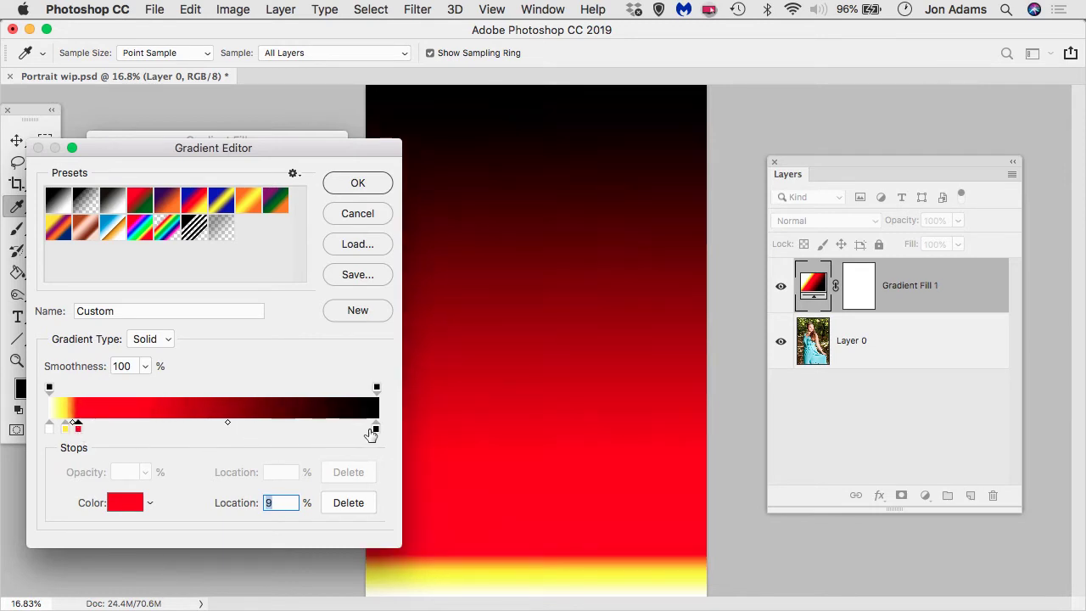
pyautogui.moveTo(376, 429); pyautogui.dragTo(106, 431)
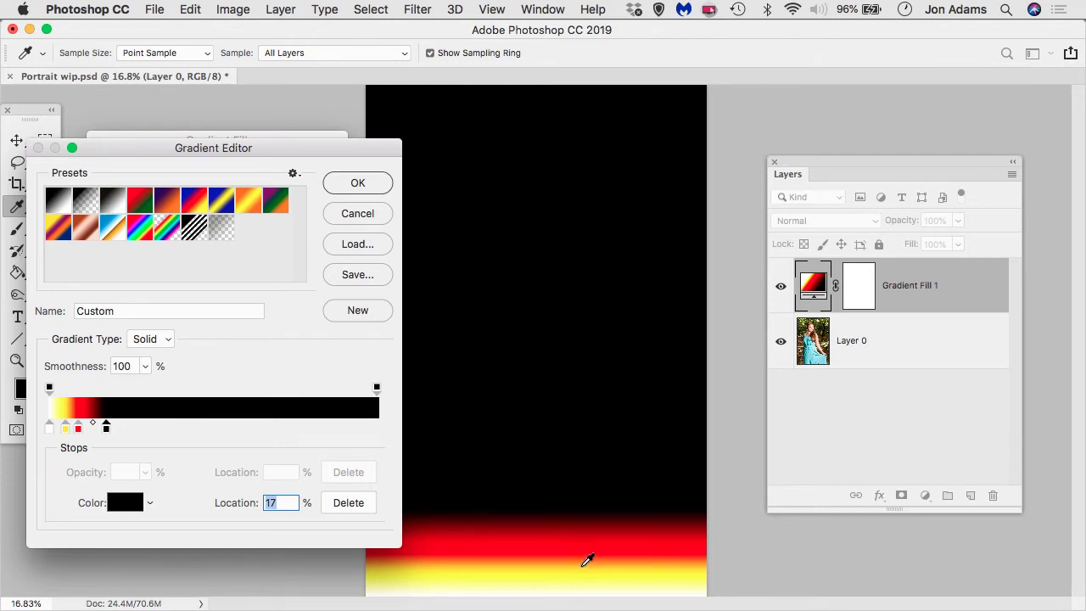
# Step: Accept the custom gradient and the fill settings, and set the gradient fill layer's blend mode to Screen
pyautogui.click(358, 184)
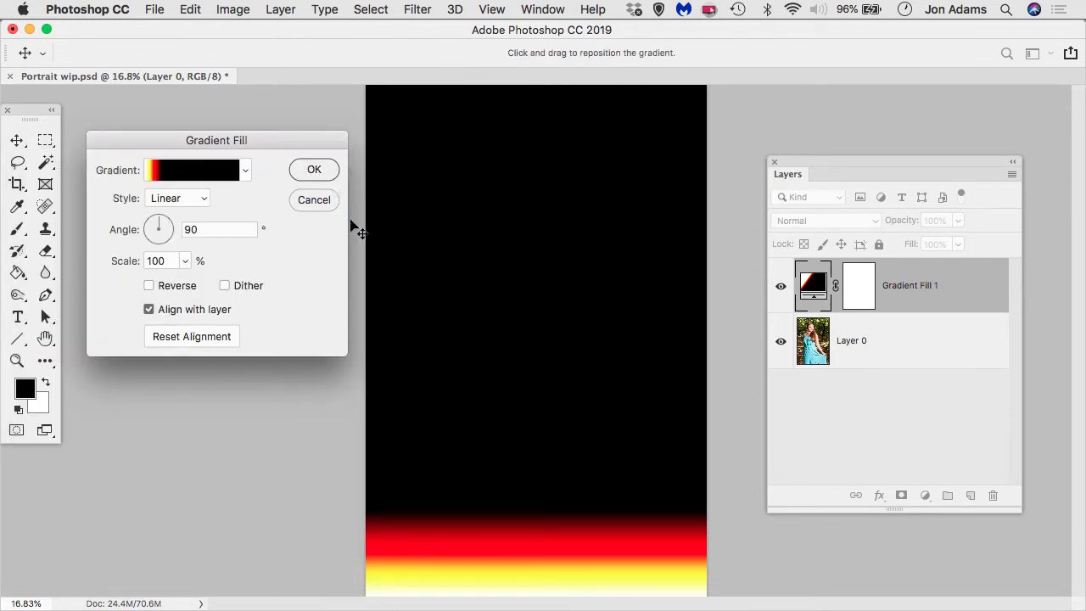
pyautogui.click(323, 169)
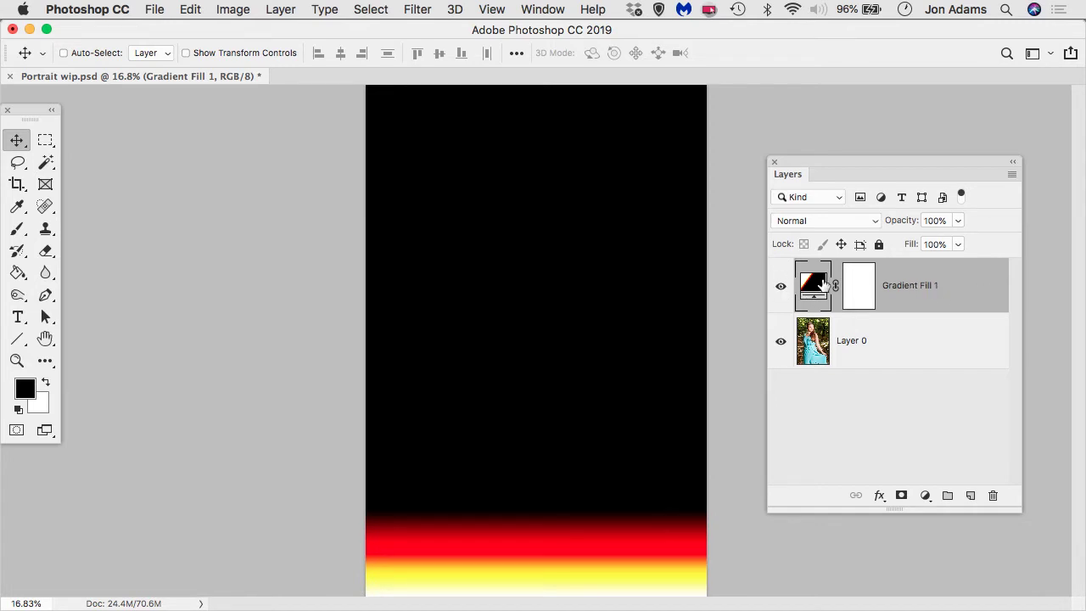
pyautogui.click(814, 222)
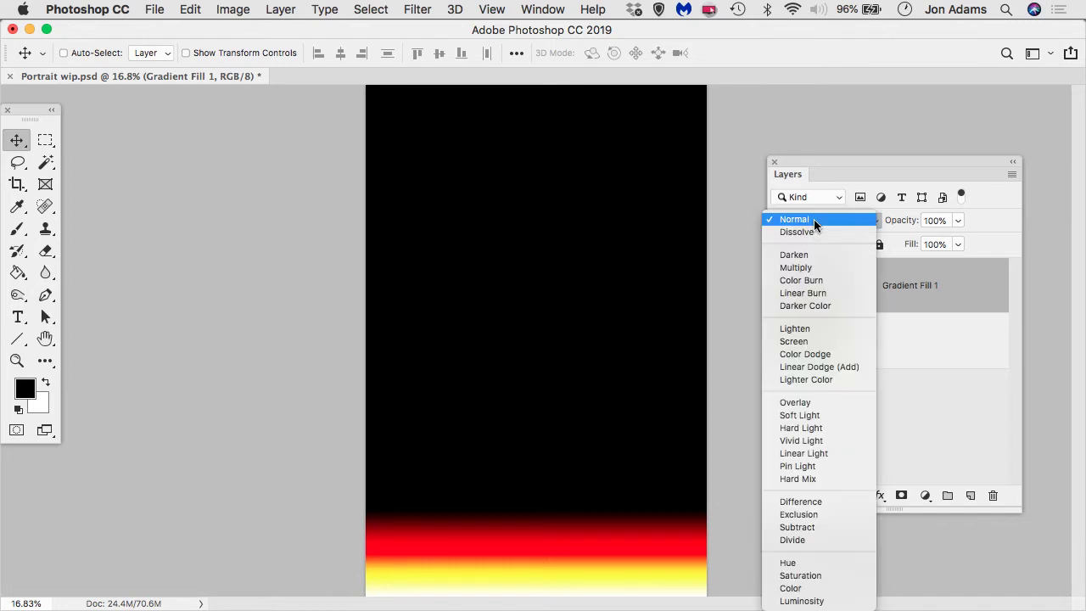
pyautogui.click(814, 341)
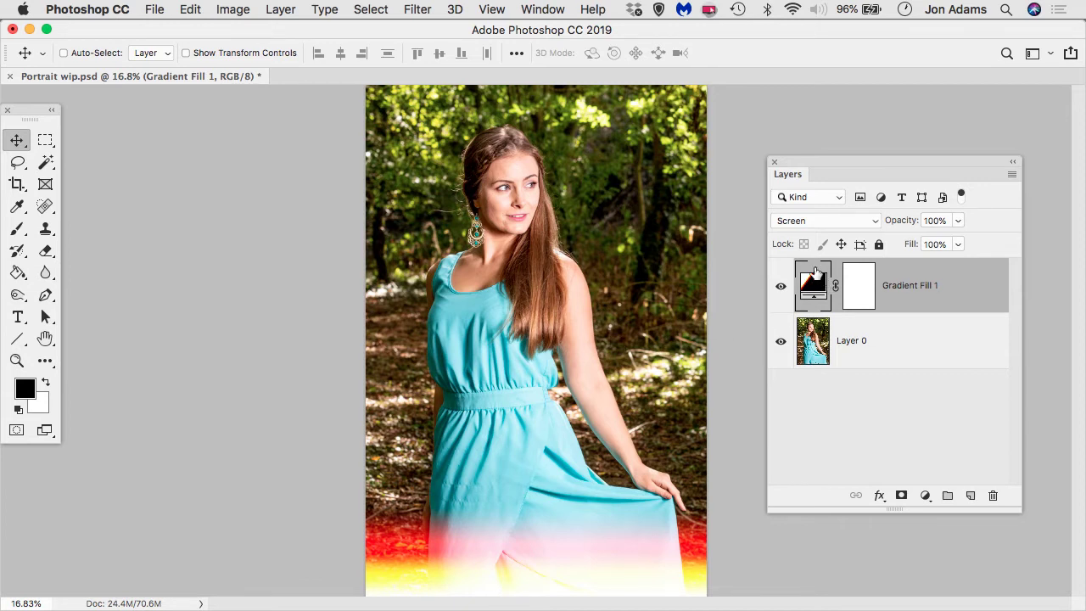
# Step: Reopen the fill layer's gradient and respace its stops, with black at 50%, red at 11% and yellow at 3%
pyautogui.doubleClick(812, 289)
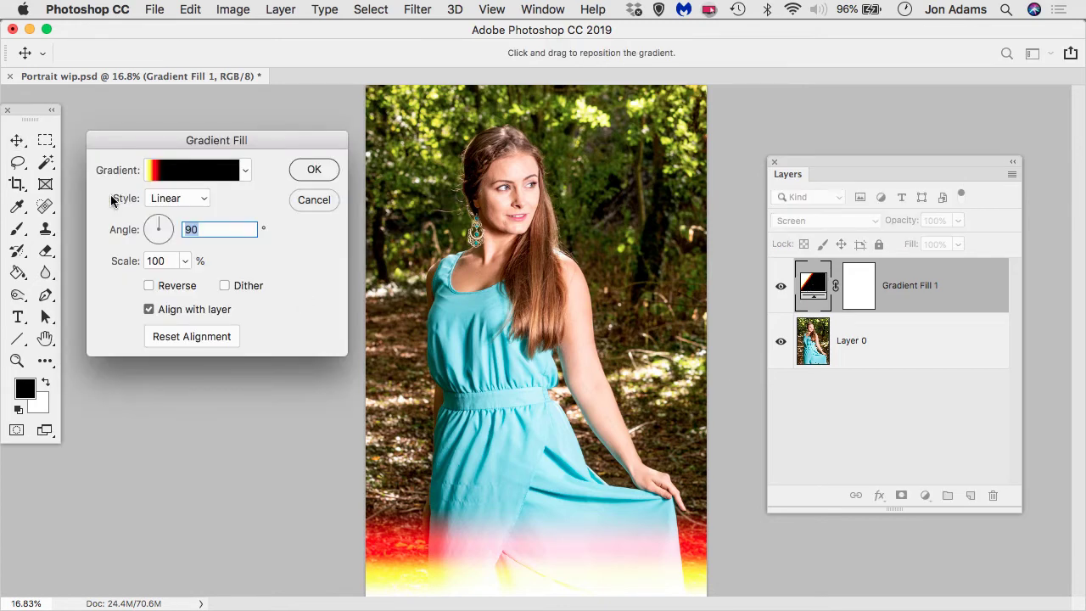
pyautogui.click(190, 170)
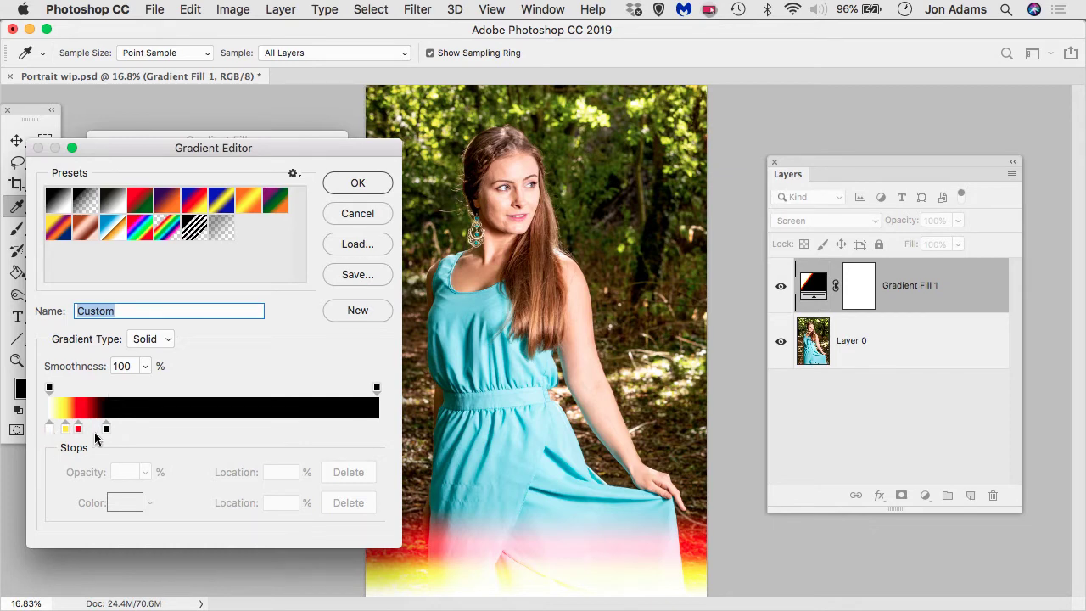
pyautogui.moveTo(108, 430); pyautogui.dragTo(155, 433)
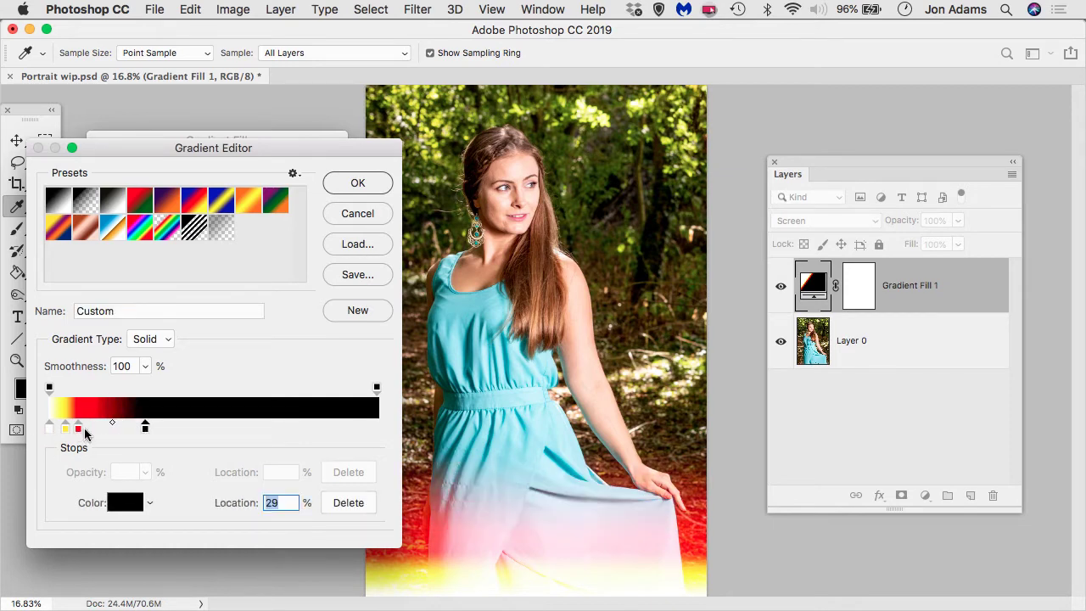
pyautogui.moveTo(79, 431); pyautogui.dragTo(101, 433)
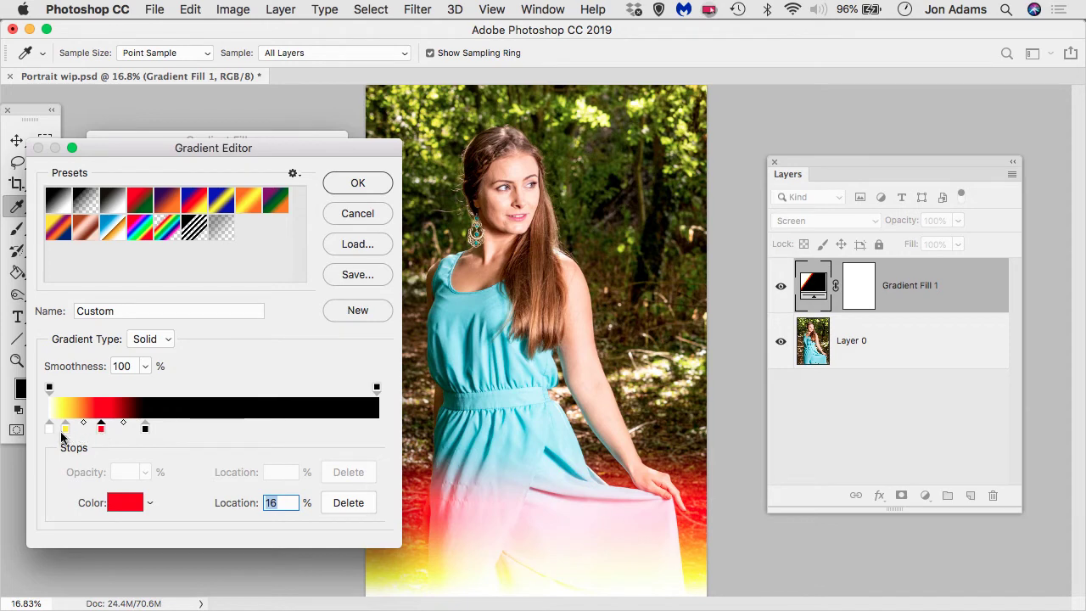
pyautogui.moveTo(68, 435)
pyautogui.mouseDown()
pyautogui.moveTo(100, 429)
pyautogui.moveTo(79, 433)
pyautogui.mouseUp()
pyautogui.moveTo(145, 429); pyautogui.dragTo(272, 431)
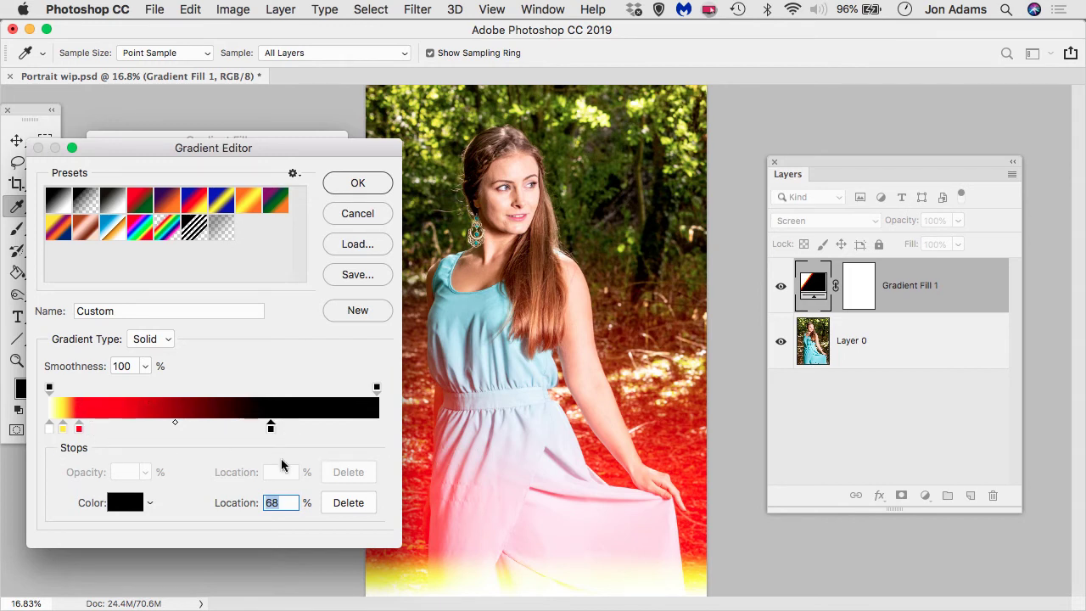
pyautogui.moveTo(270, 430); pyautogui.dragTo(215, 436)
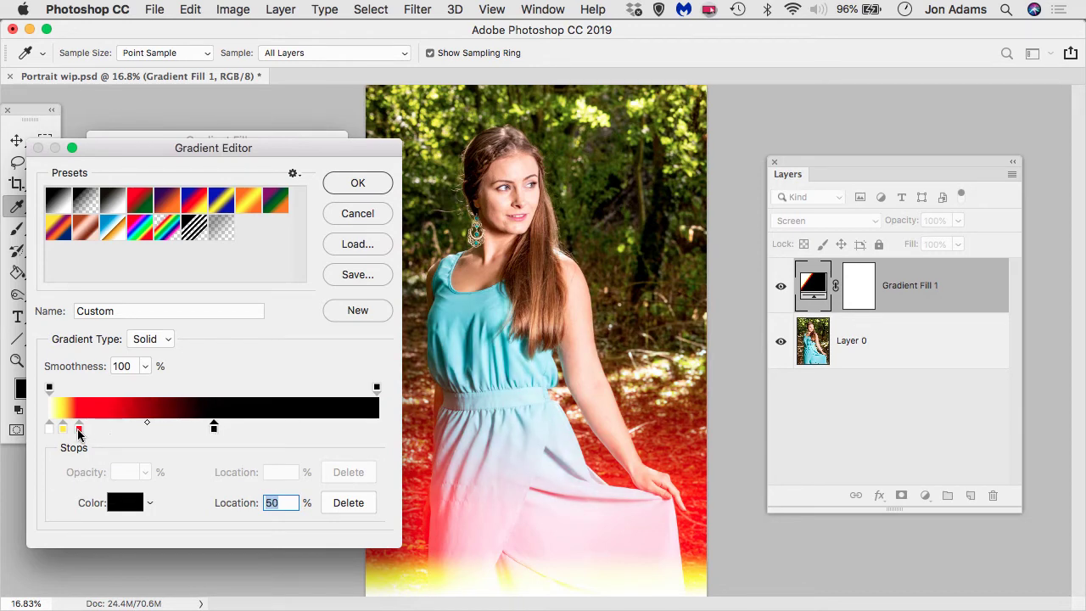
pyautogui.moveTo(68, 432)
pyautogui.mouseDown()
pyautogui.moveTo(95, 435)
pyautogui.moveTo(65, 435)
pyautogui.moveTo(85, 435)
pyautogui.mouseUp()
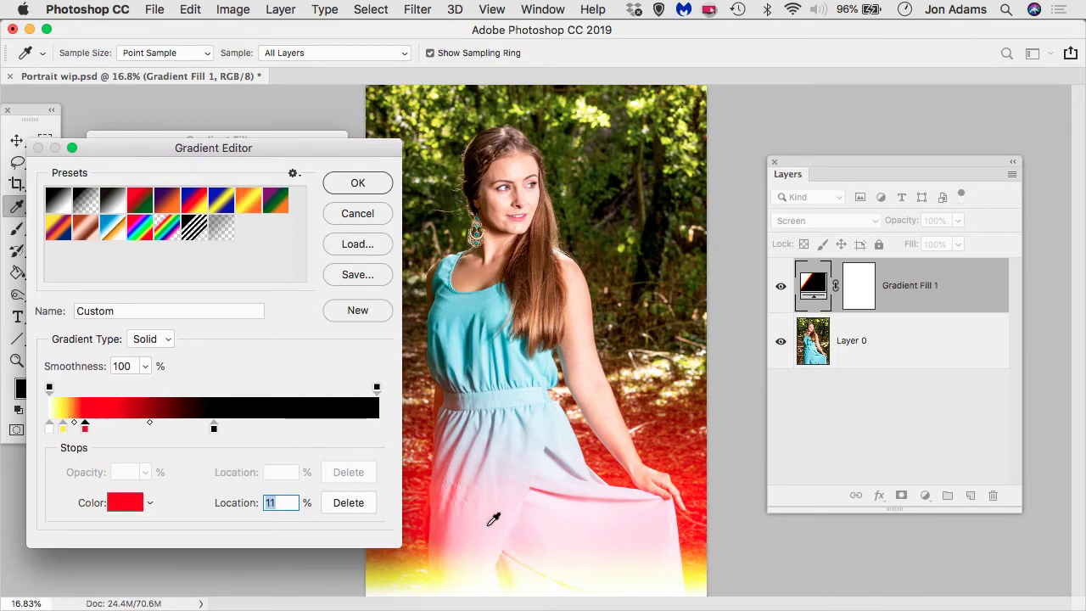
pyautogui.click(47, 430)
pyautogui.moveTo(65, 432); pyautogui.dragTo(61, 433)
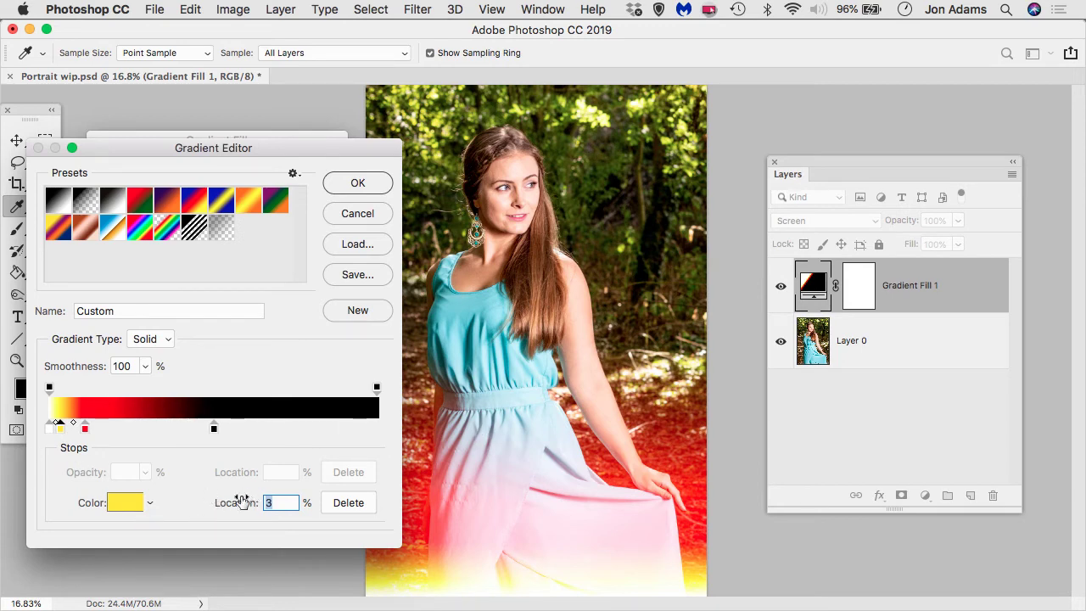
pyautogui.click(356, 185)
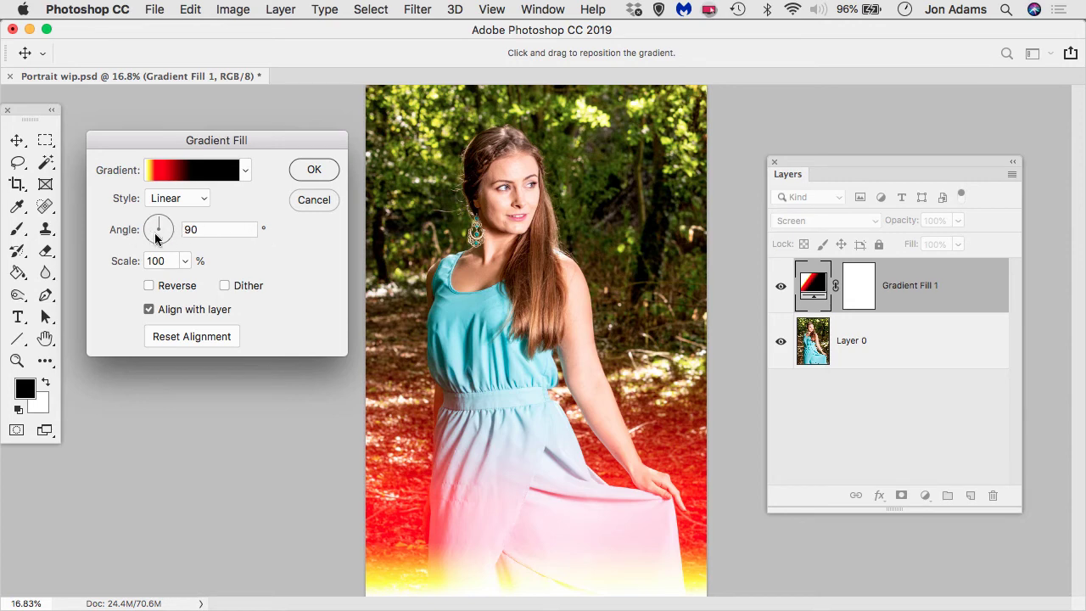
# Step: Try several directions for the gradient fill and settle on an angle of 95.24°
pyautogui.moveTo(160, 230)
pyautogui.mouseDown()
pyautogui.moveTo(167, 222)
pyautogui.moveTo(172, 233)
pyautogui.mouseUp()
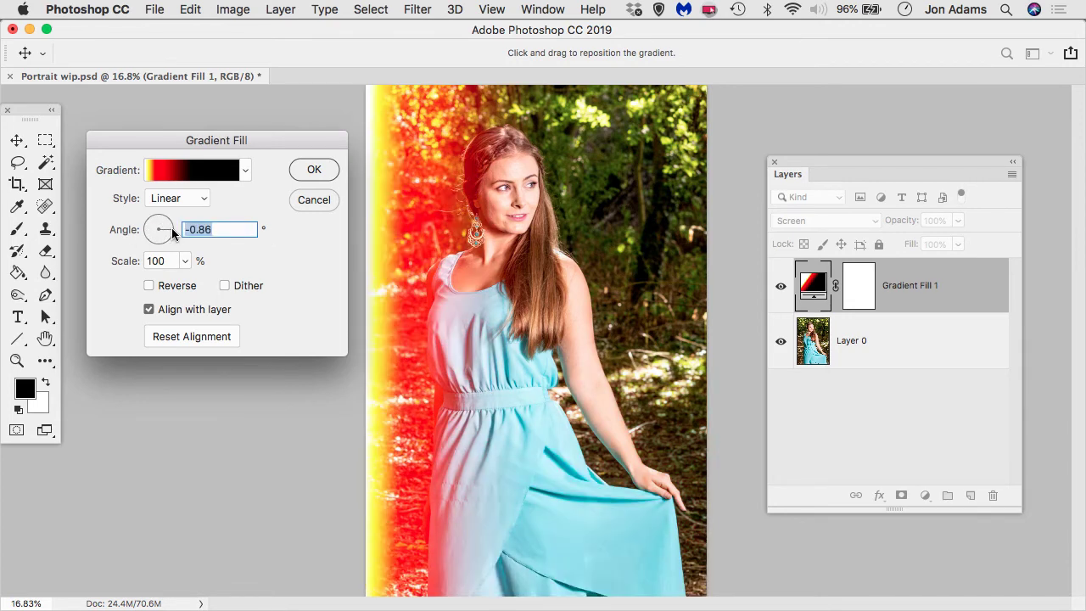
pyautogui.moveTo(172, 234); pyautogui.dragTo(157, 251)
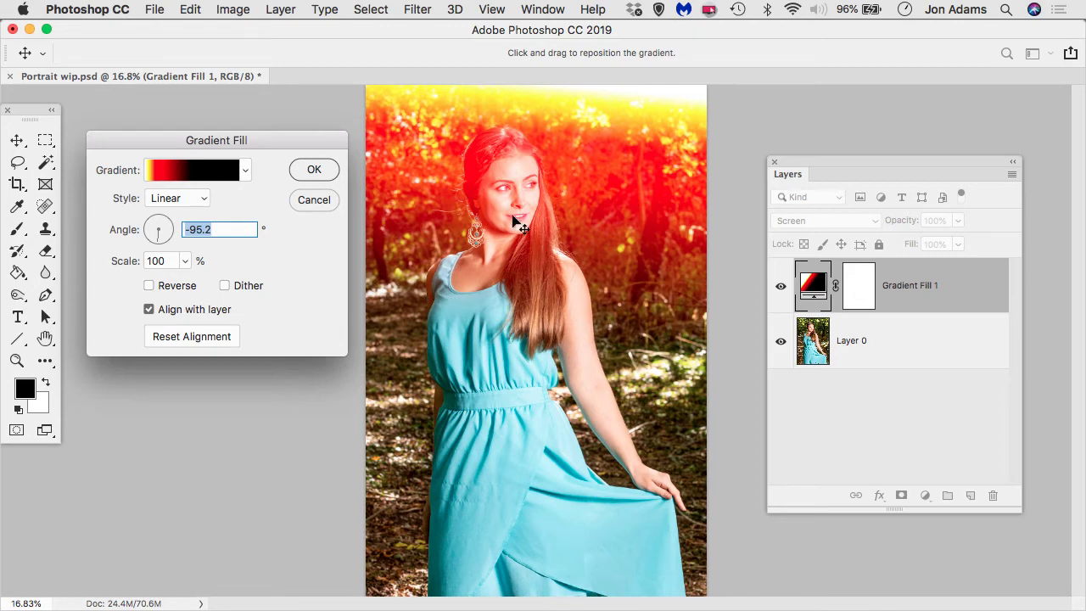
pyautogui.moveTo(163, 246); pyautogui.dragTo(151, 163)
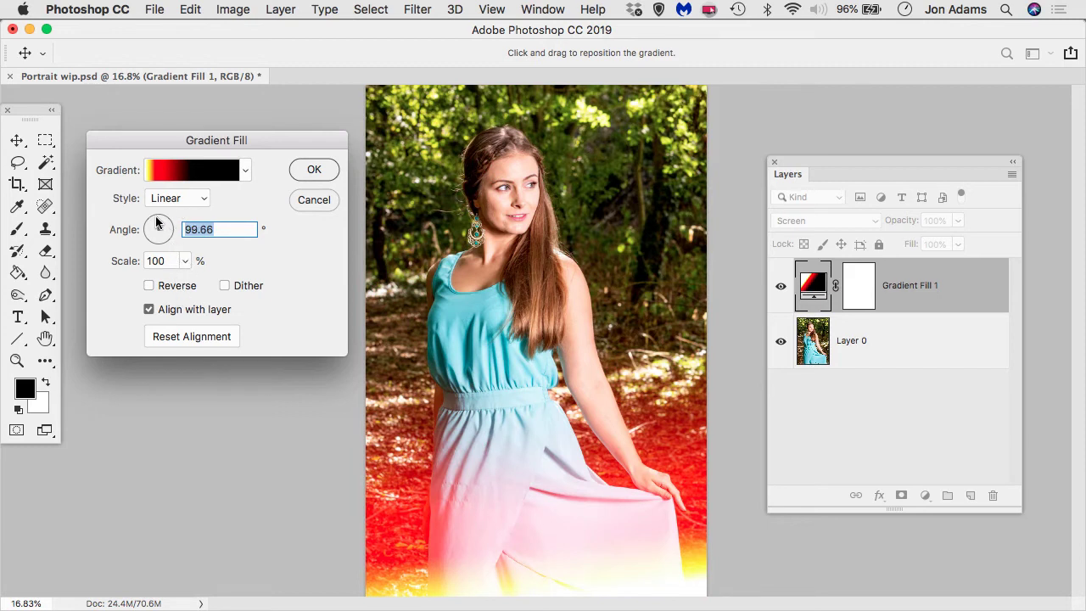
pyautogui.moveTo(156, 222); pyautogui.dragTo(157, 220)
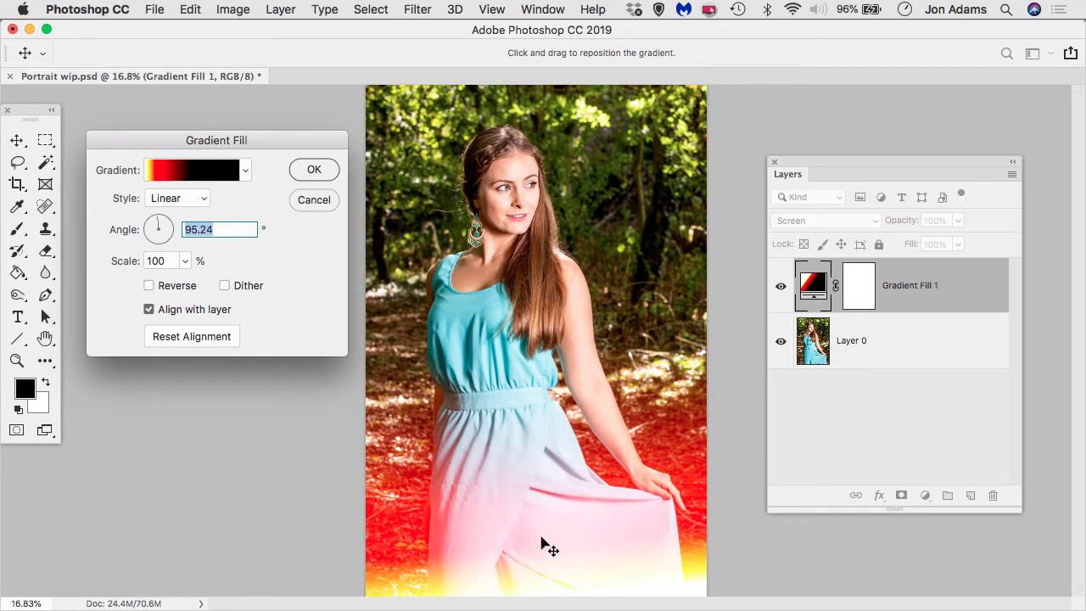
pyautogui.click(309, 170)
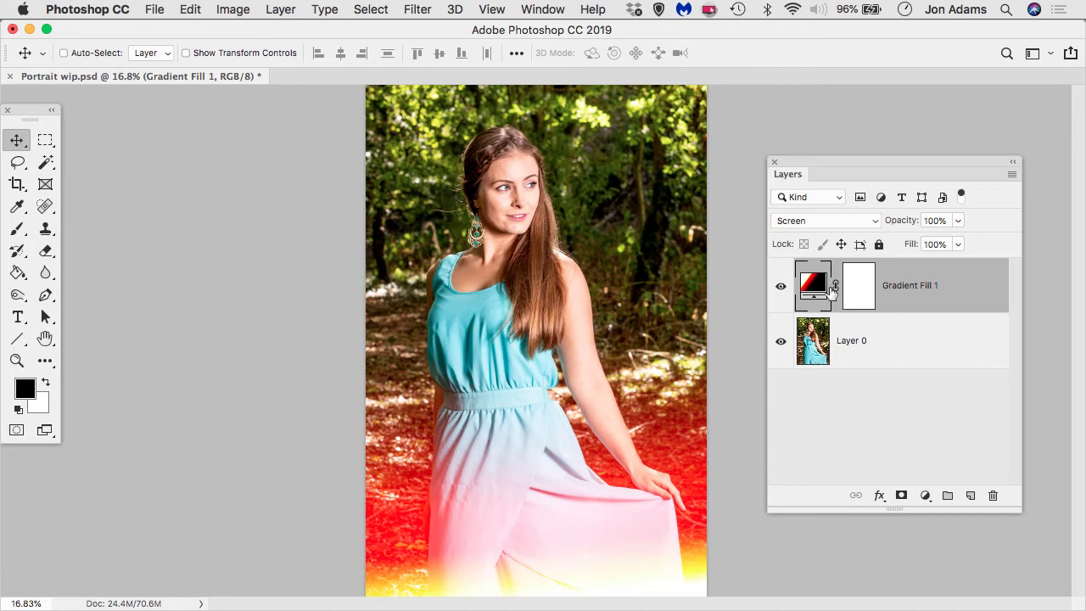
# Step: Try the gradient fill layer at 67% opacity and restore it to 100%
pyautogui.click(958, 221)
pyautogui.moveTo(962, 242); pyautogui.dragTo(932, 242)
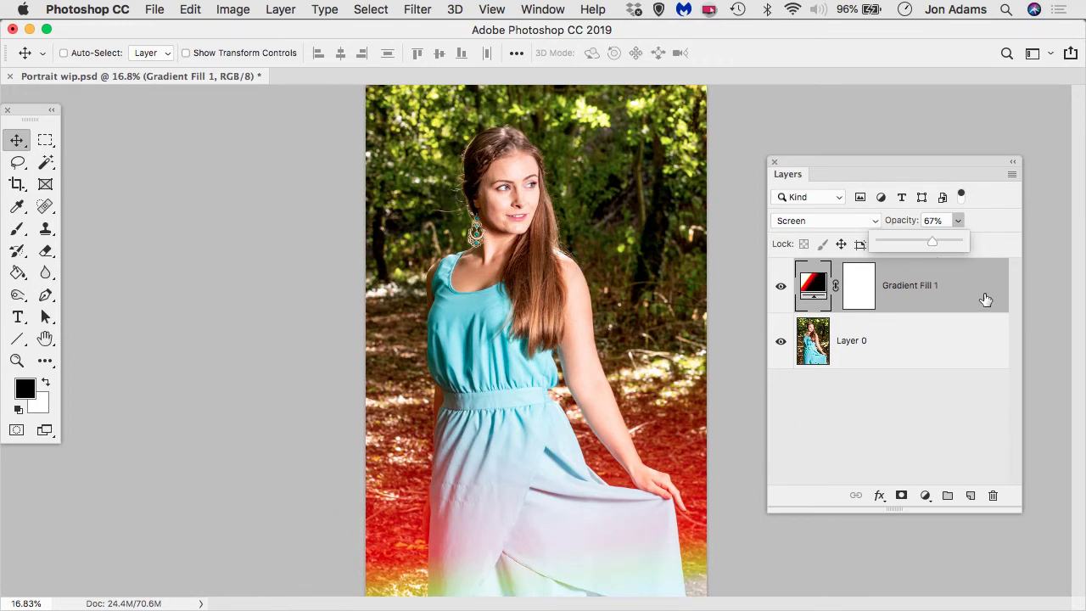
pyautogui.moveTo(931, 244); pyautogui.dragTo(991, 252)
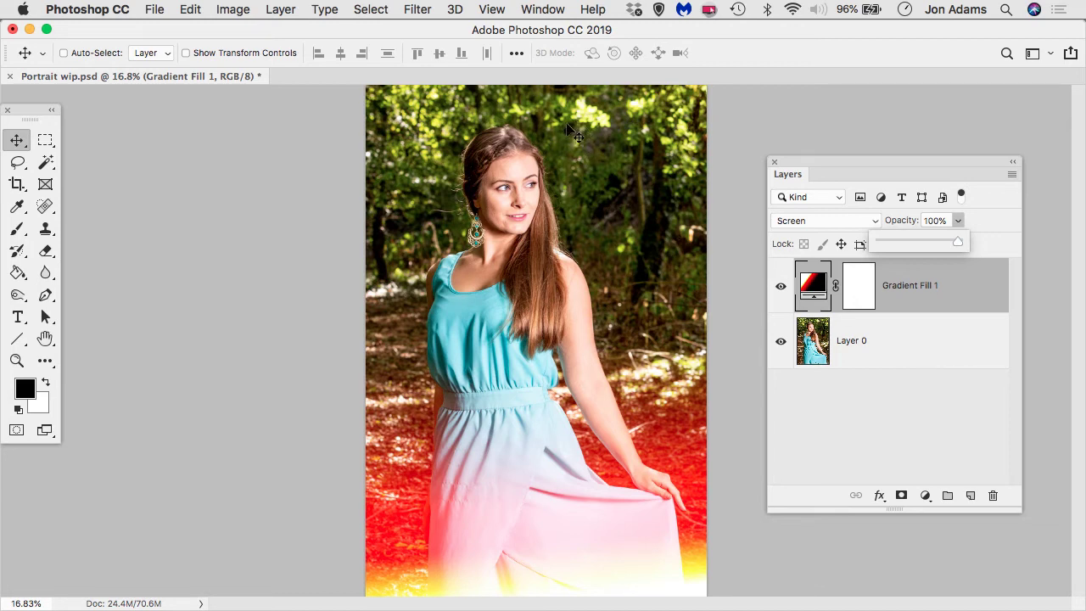
pyautogui.click(950, 299)
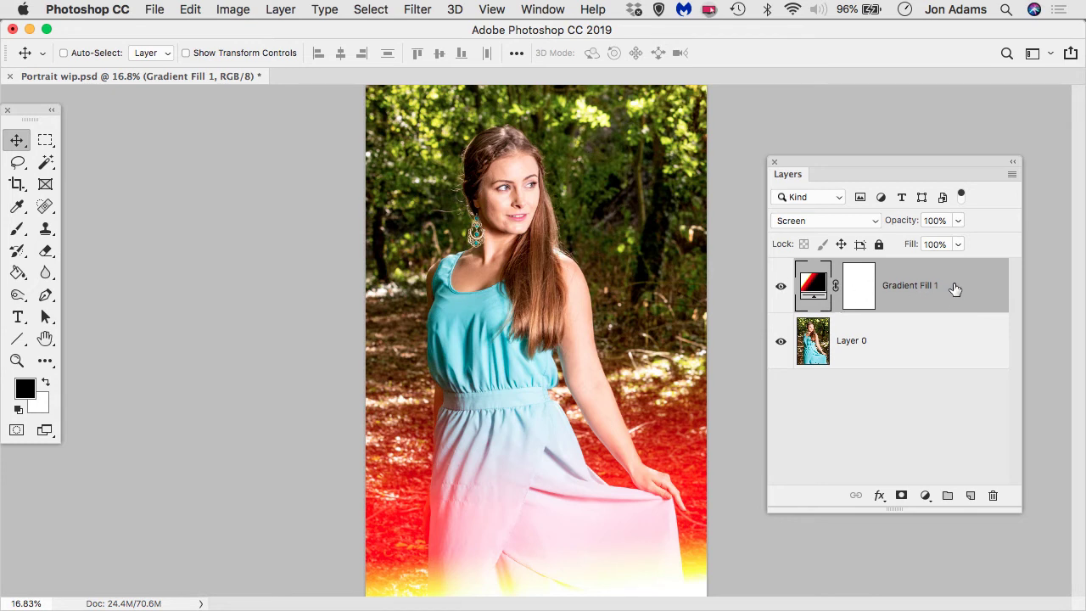
# Step: Duplicate the gradient fill layer and set the copy's gradient angle to -103.11°
pyautogui.press('super+j')
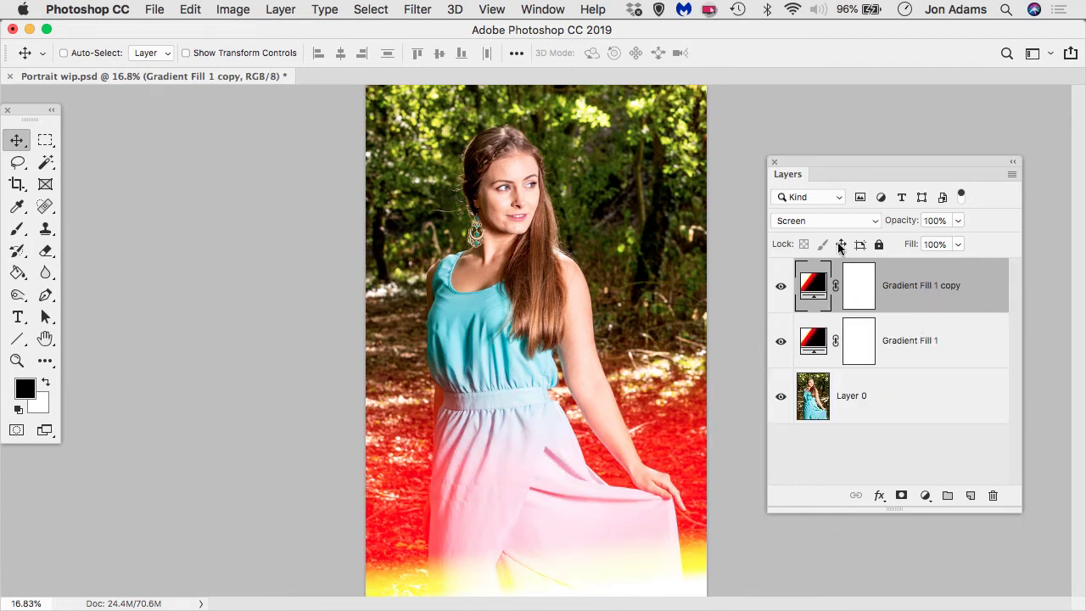
pyautogui.doubleClick(814, 287)
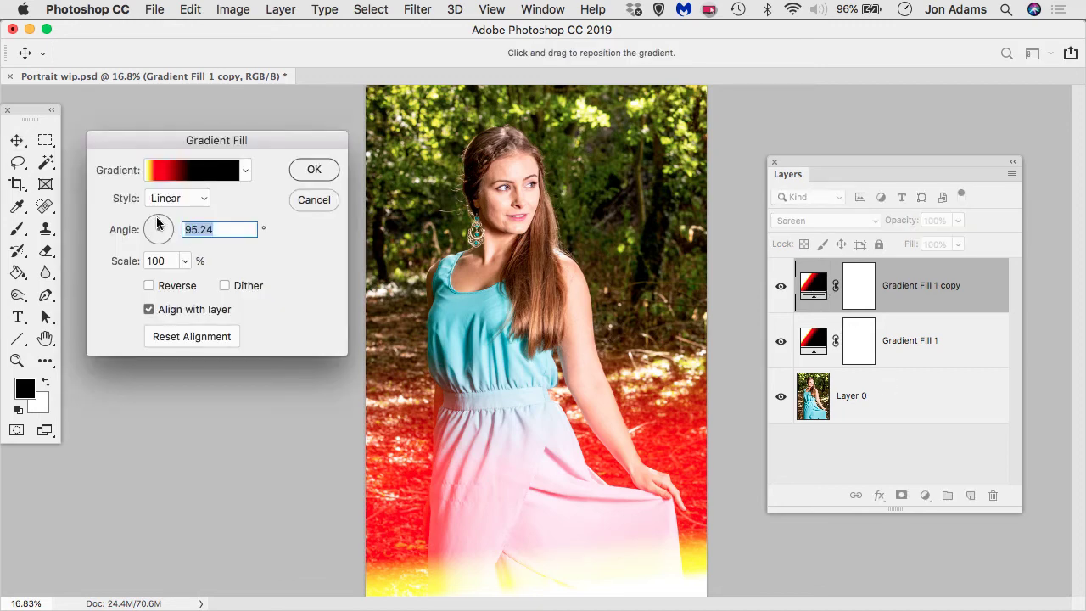
pyautogui.moveTo(157, 223)
pyautogui.mouseDown()
pyautogui.moveTo(148, 250)
pyautogui.moveTo(156, 243)
pyautogui.mouseUp()
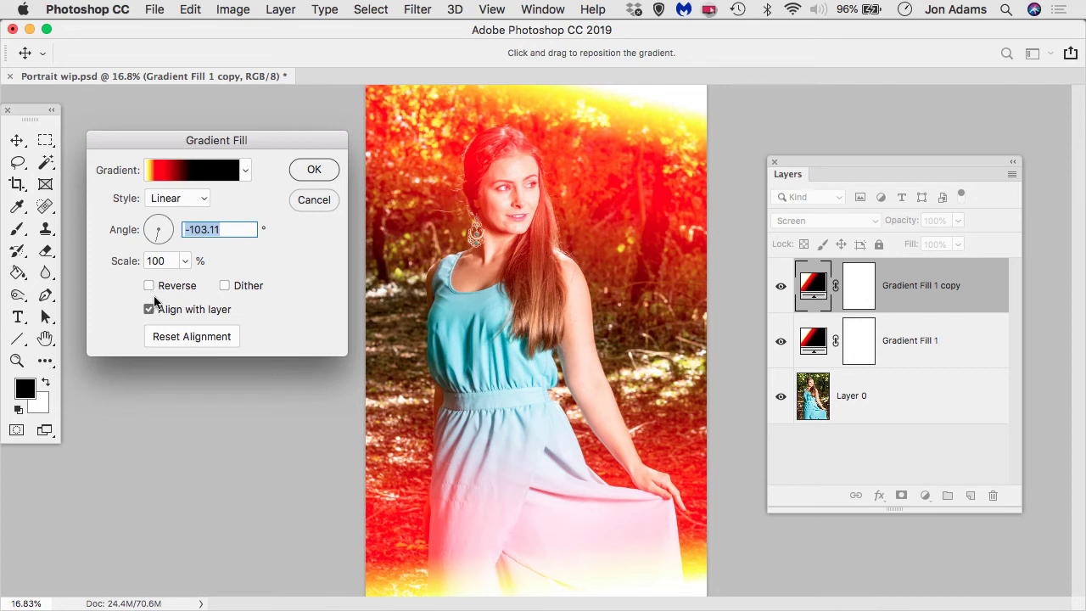
# Step: Tighten the copy's gradient by moving its black stop to 42%, red stop to 9% and yellow stop to 4%
pyautogui.click(198, 173)
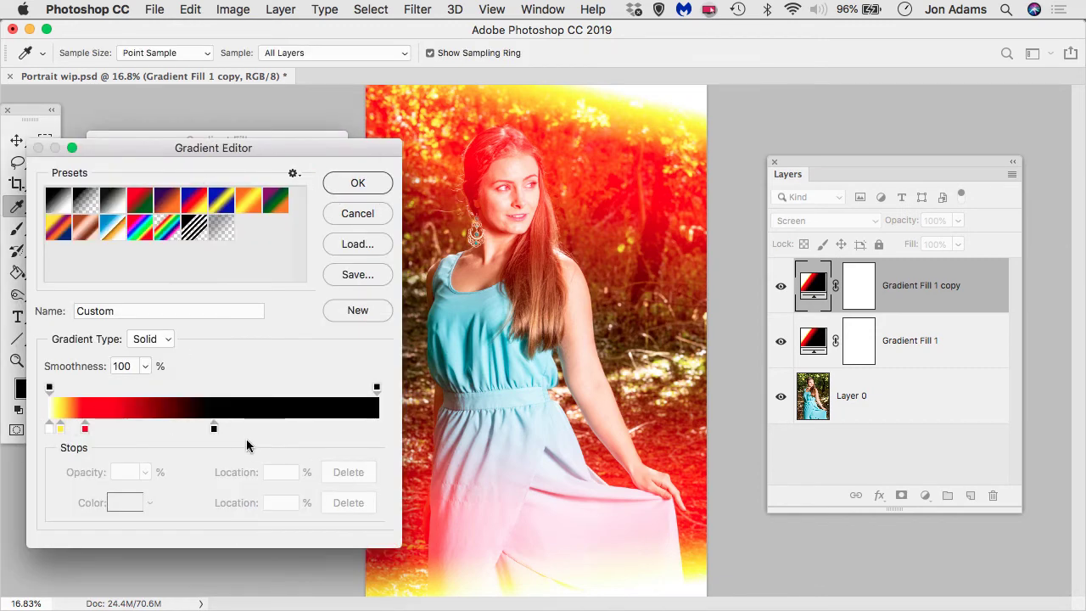
pyautogui.moveTo(214, 429); pyautogui.dragTo(188, 429)
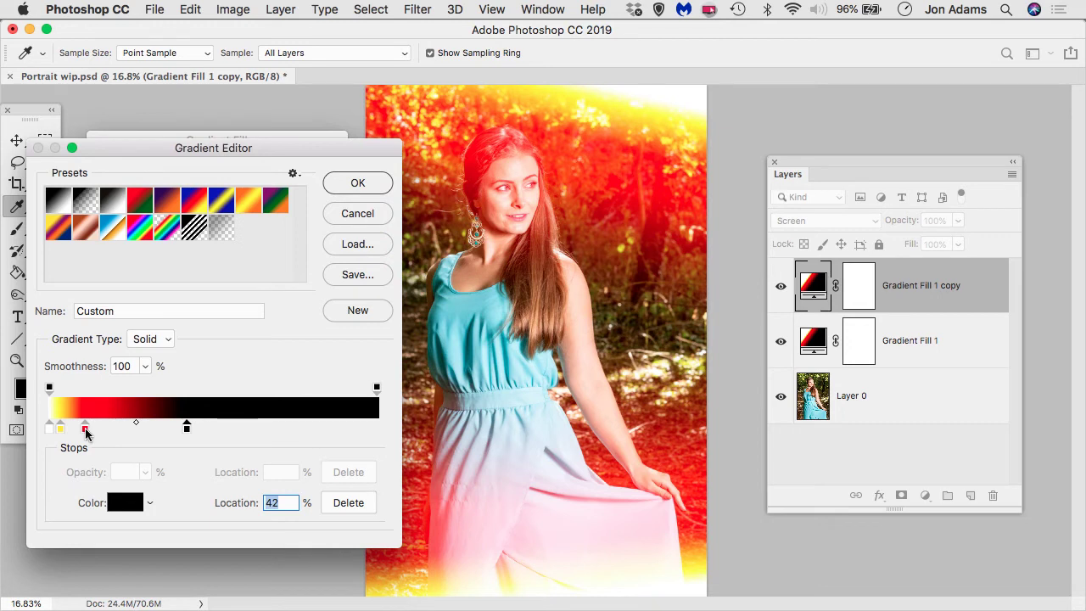
pyautogui.moveTo(85, 429); pyautogui.dragTo(61, 435)
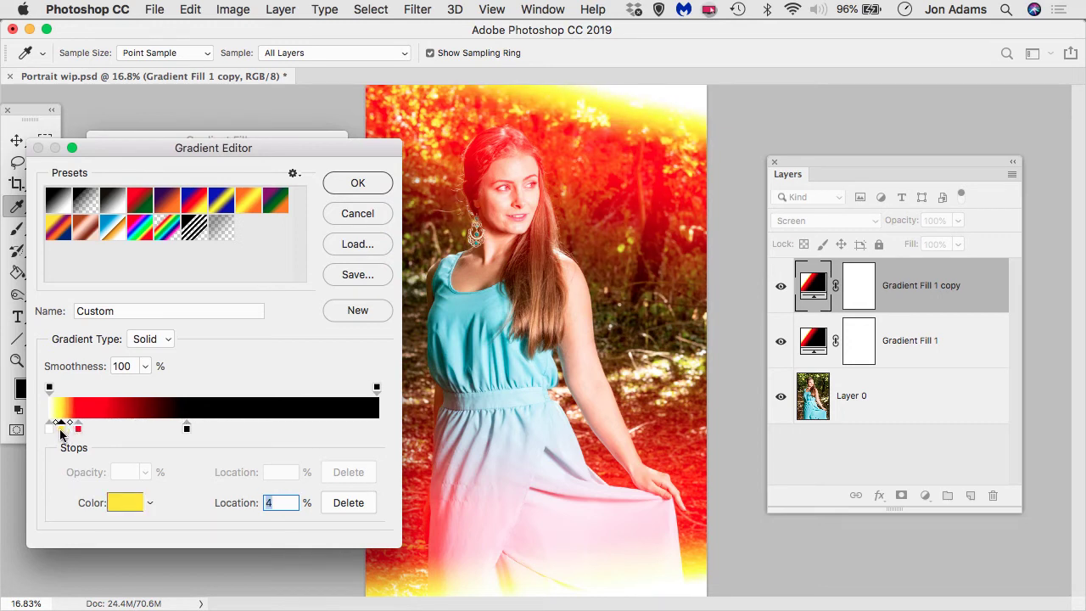
# Step: Recolour the red stop of the copy's gradient to orange-red ff4800
pyautogui.click(79, 428)
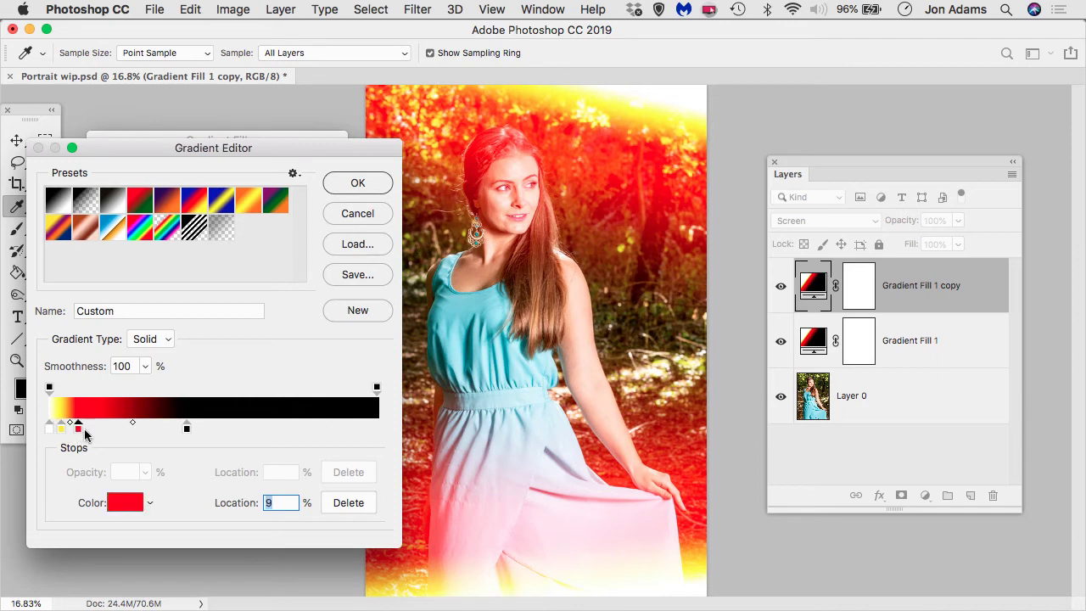
pyautogui.click(126, 502)
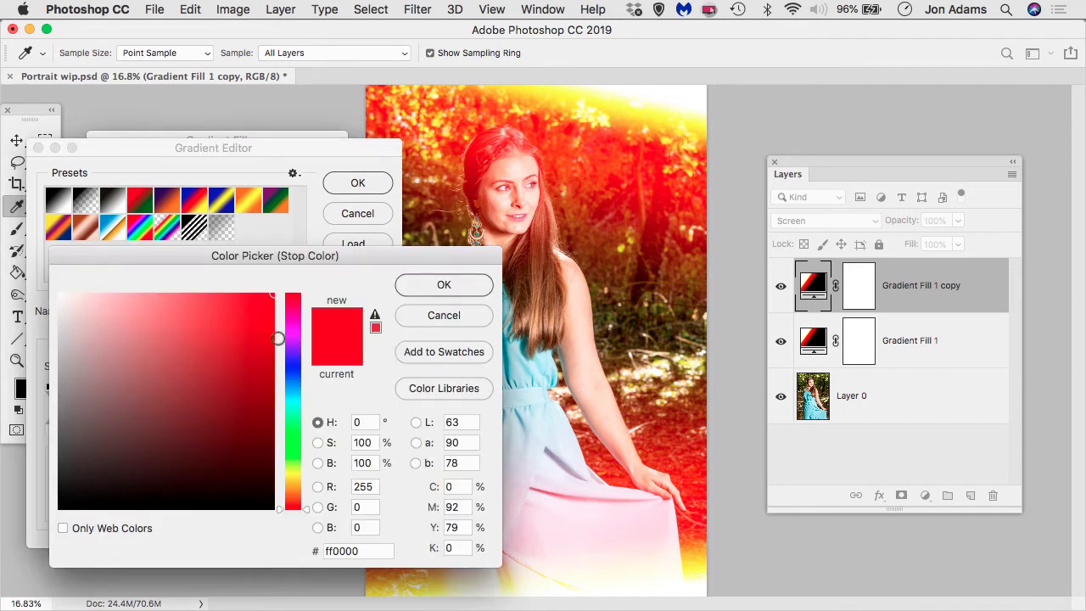
pyautogui.moveTo(302, 506); pyautogui.dragTo(304, 505)
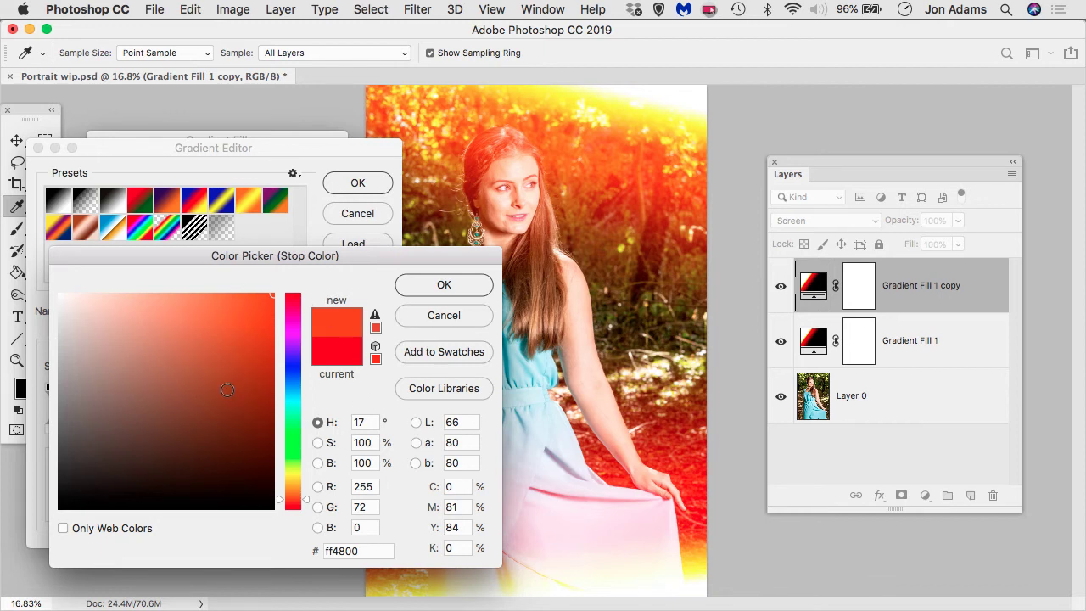
pyautogui.click(442, 286)
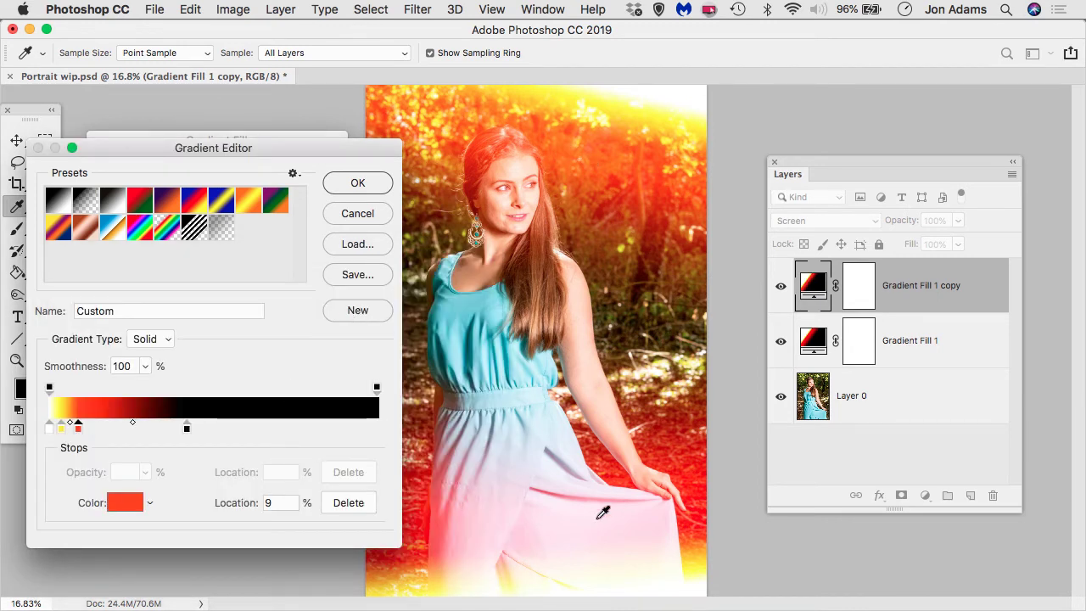
# Step: Shift the gradient's yellow stop closer to the white stop and accept the edited gradient
pyautogui.click(57, 429)
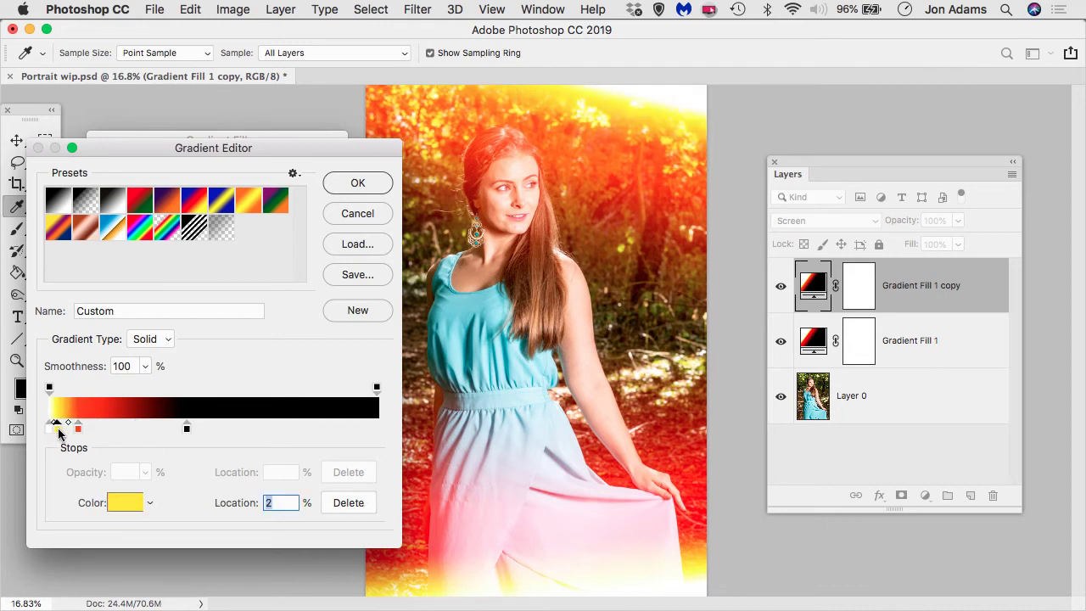
pyautogui.click(48, 431)
pyautogui.moveTo(57, 432); pyautogui.dragTo(54, 433)
pyautogui.click(356, 188)
# Step: Set the copied gradient fill's angle to -91.62° and apply the fill settings
pyautogui.moveTo(156, 242); pyautogui.dragTo(157, 241)
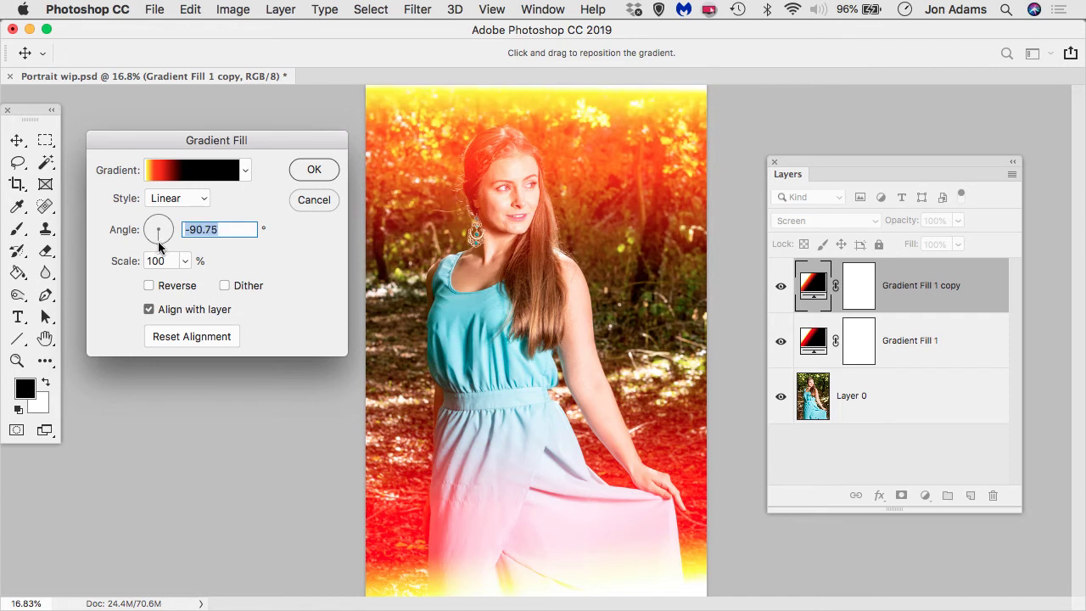
pyautogui.moveTo(158, 241); pyautogui.dragTo(157, 241)
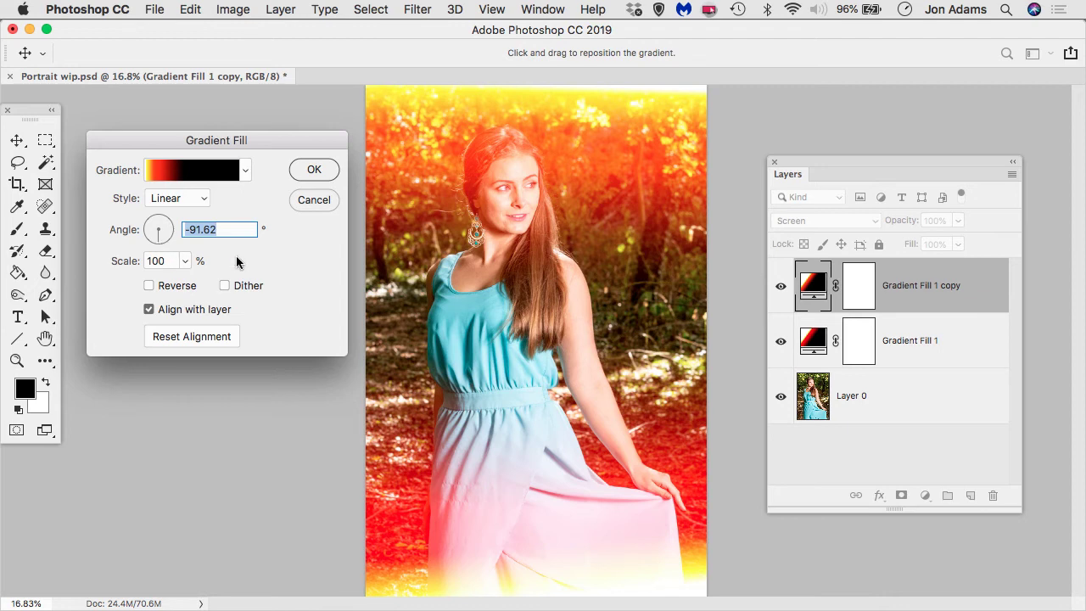
pyautogui.click(321, 170)
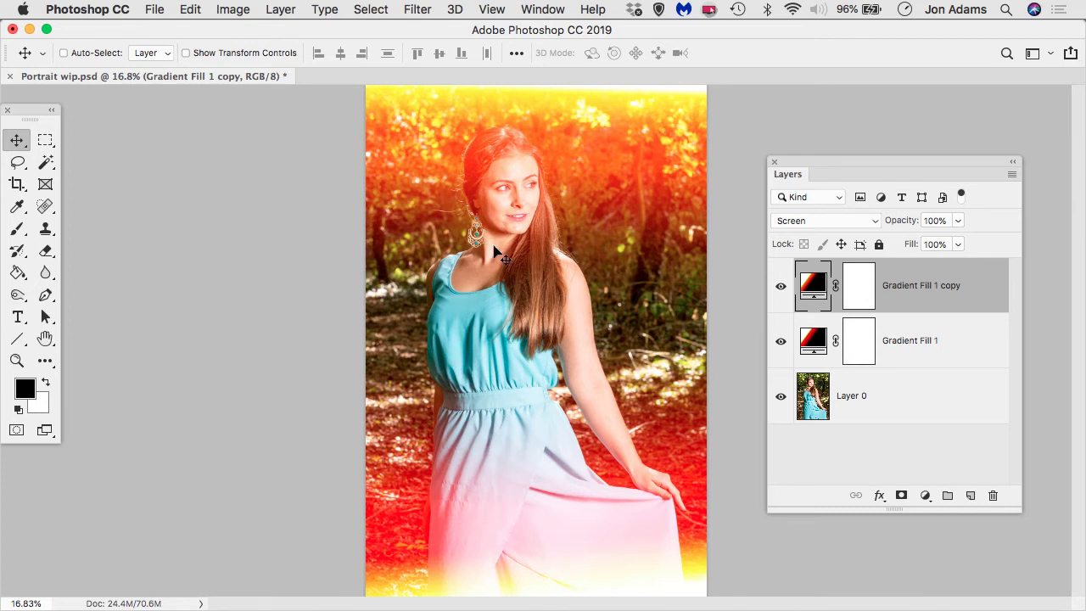
# Step: Add a Curves adjustment layer directly above Layer 0 and enlarge its settings to show the whole graph
pyautogui.click(874, 411)
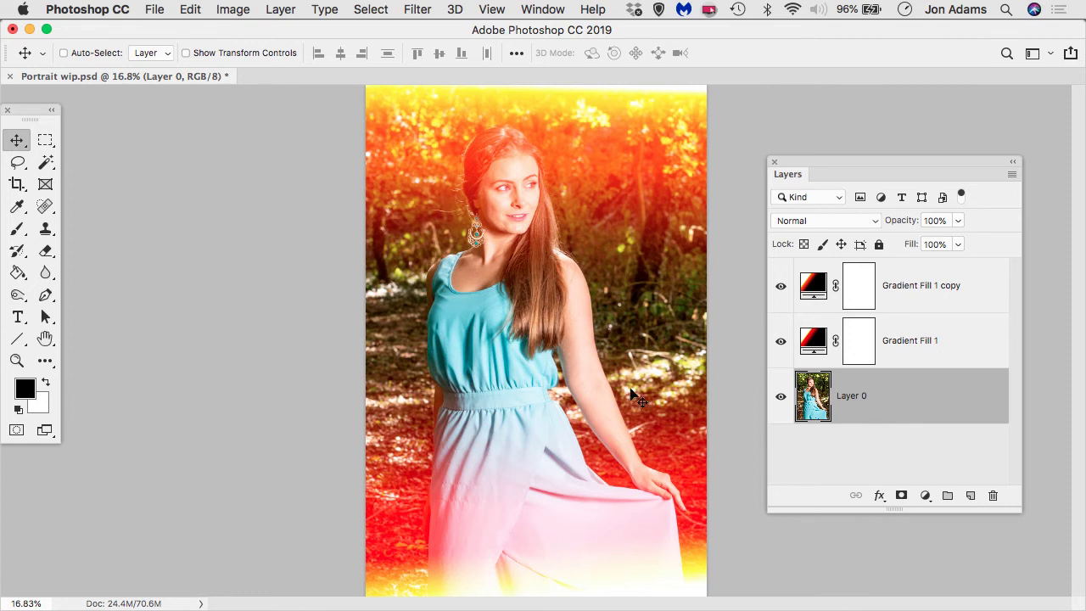
pyautogui.click(926, 497)
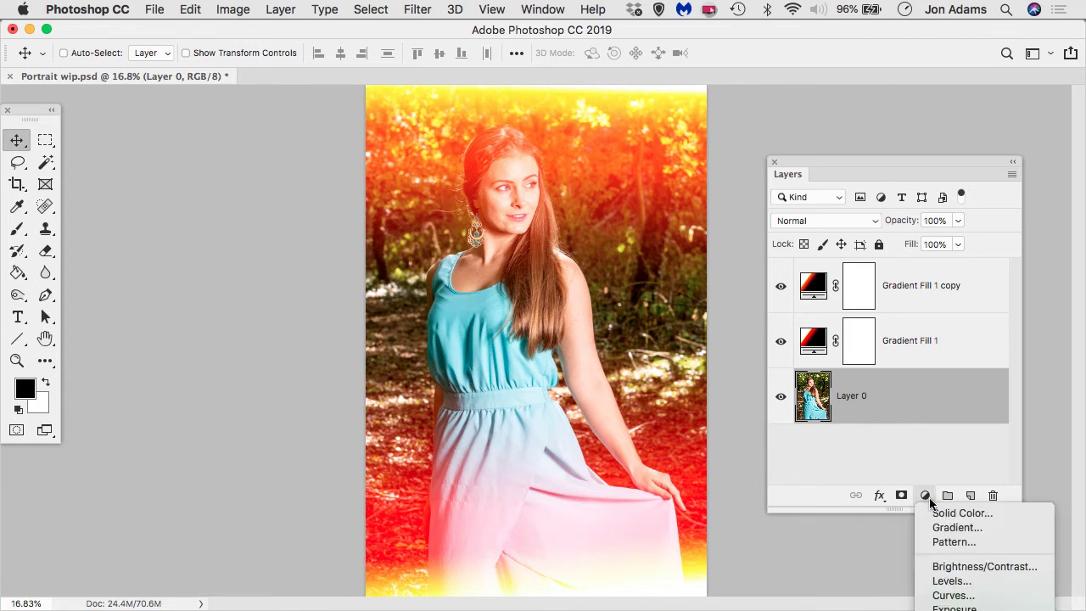
pyautogui.click(961, 595)
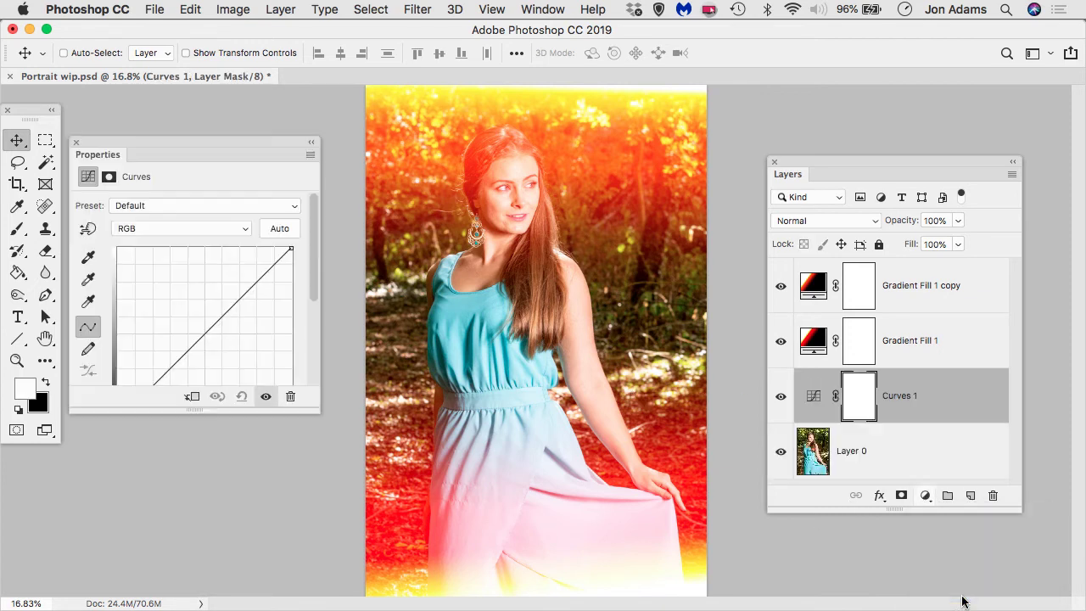
pyautogui.moveTo(315, 408); pyautogui.dragTo(323, 485)
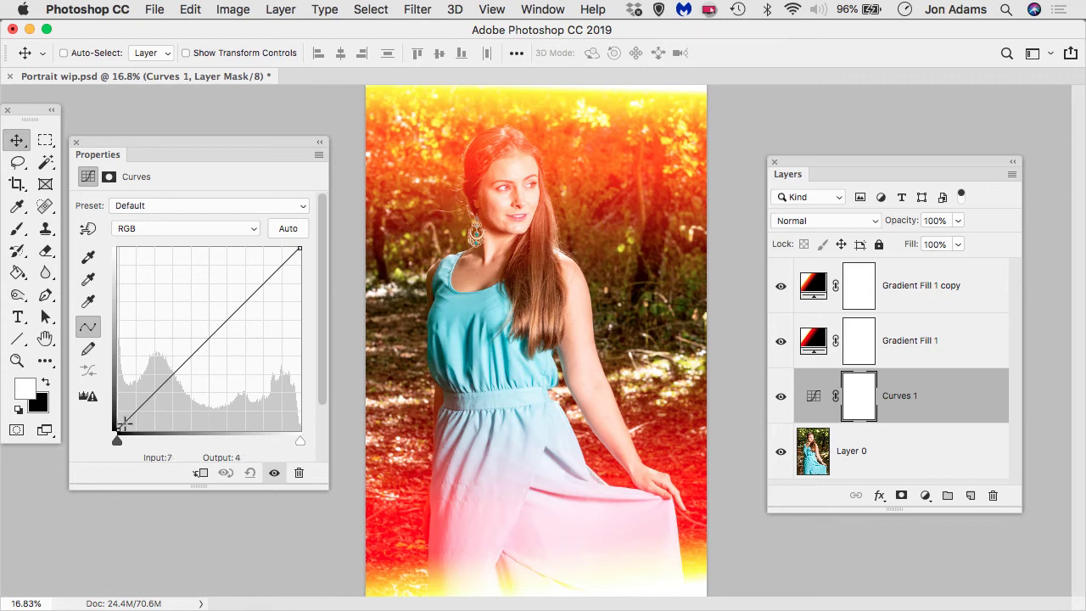
# Step: Fade the shadows by raising the RGB curve's black point to about one sixth of the graph height
pyautogui.moveTo(117, 429); pyautogui.dragTo(116, 409)
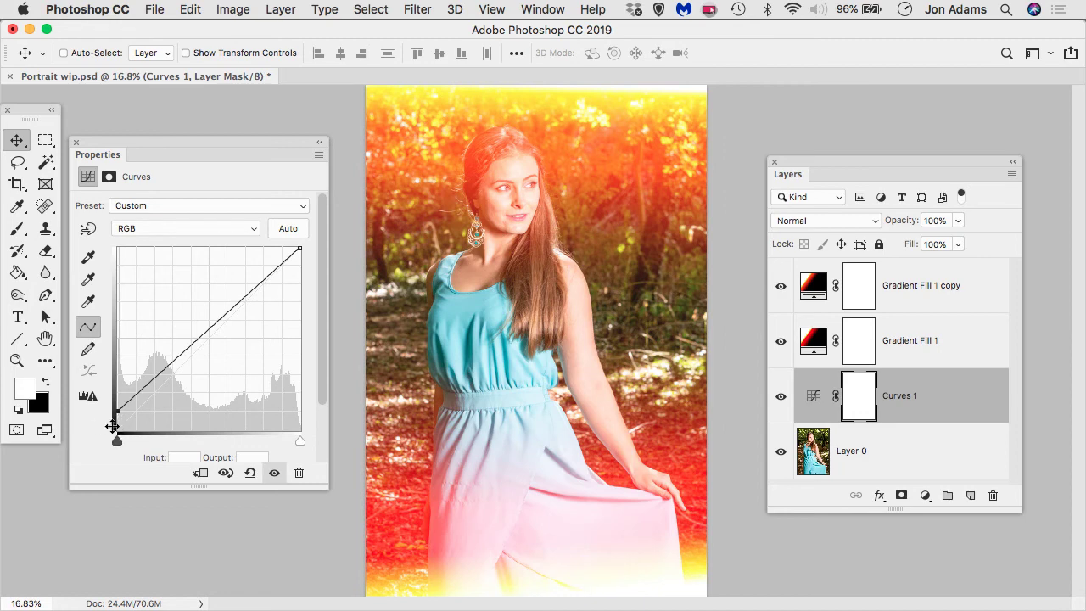
pyautogui.moveTo(117, 411)
pyautogui.mouseDown()
pyautogui.moveTo(118, 356)
pyautogui.moveTo(116, 414)
pyautogui.moveTo(118, 401)
pyautogui.mouseUp()
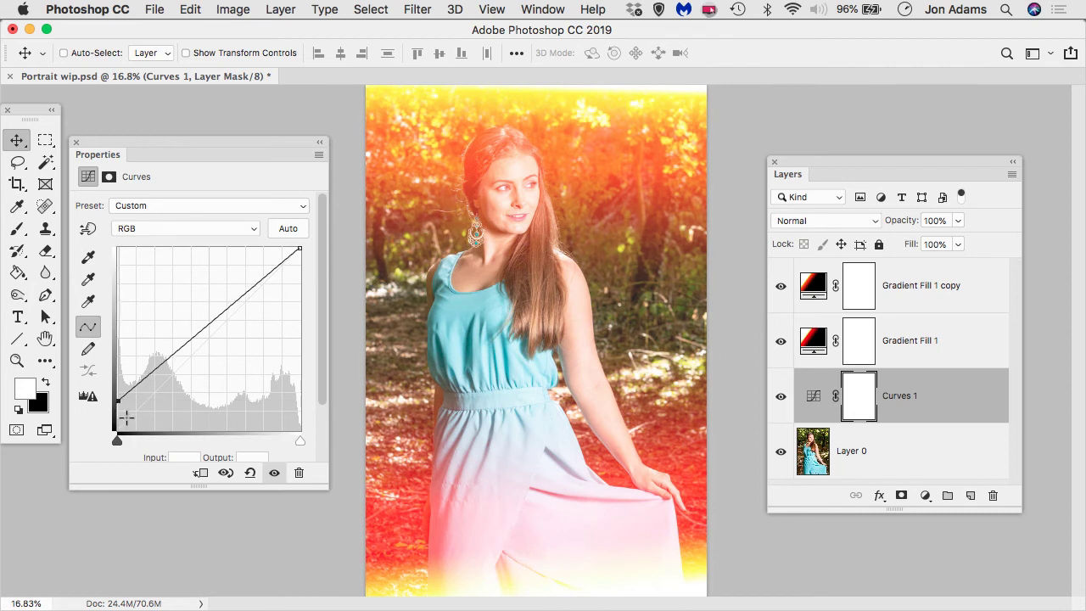
pyautogui.moveTo(209, 326); pyautogui.dragTo(89, 312)
# Step: Shape the Red channel curve into an S by lowering its shadows and raising its highlights
pyautogui.click(138, 226)
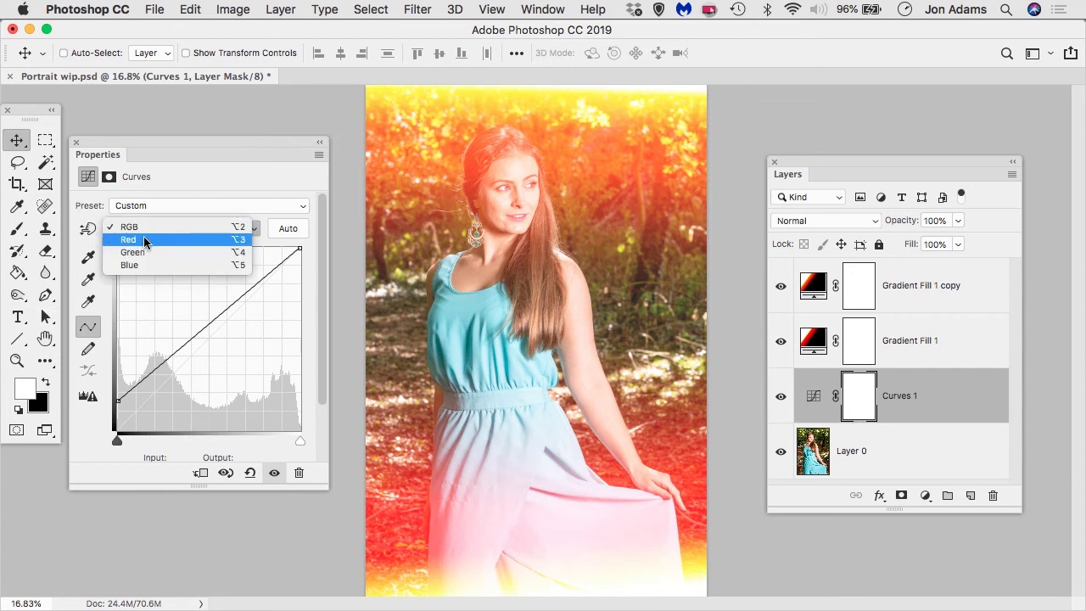
pyautogui.click(141, 238)
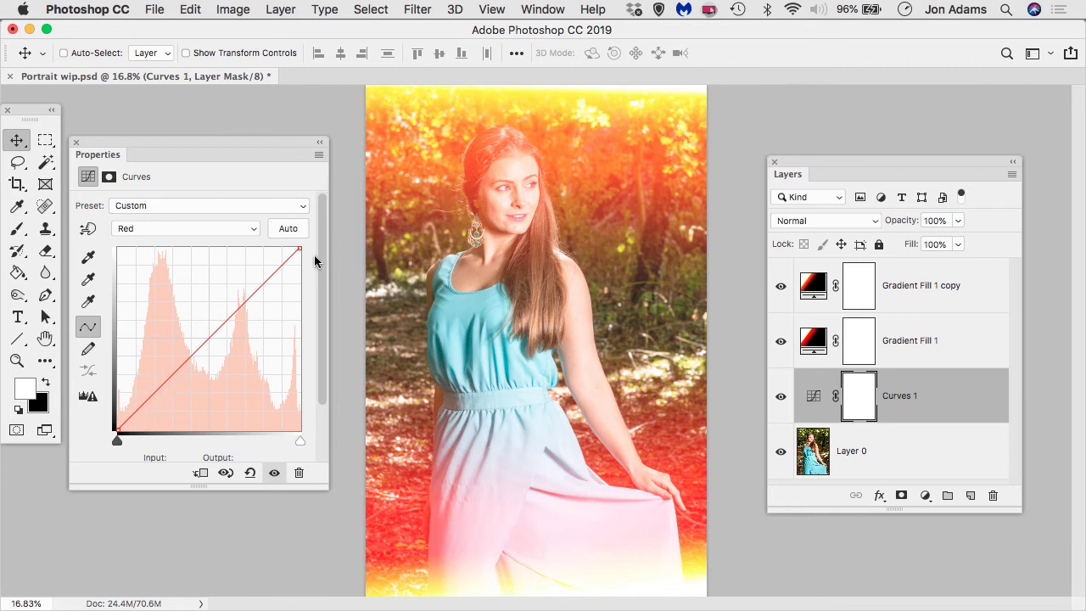
pyautogui.moveTo(151, 396); pyautogui.dragTo(152, 405)
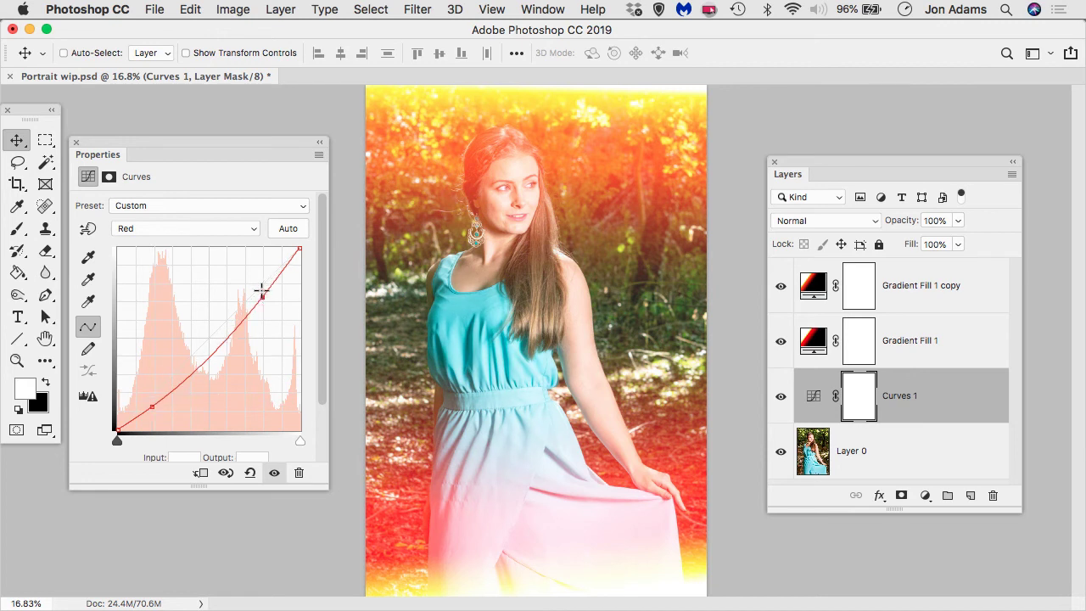
pyautogui.moveTo(263, 291); pyautogui.dragTo(256, 276)
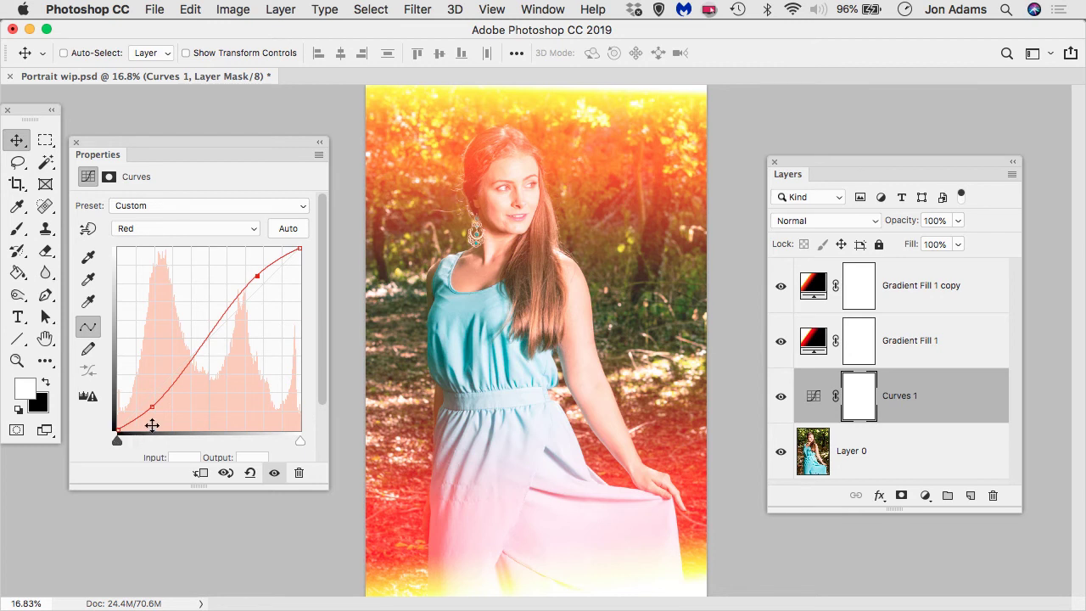
# Step: Shape the Blue channel curve into an inverted S by raising its shadows and lowering its highlights
pyautogui.click(147, 227)
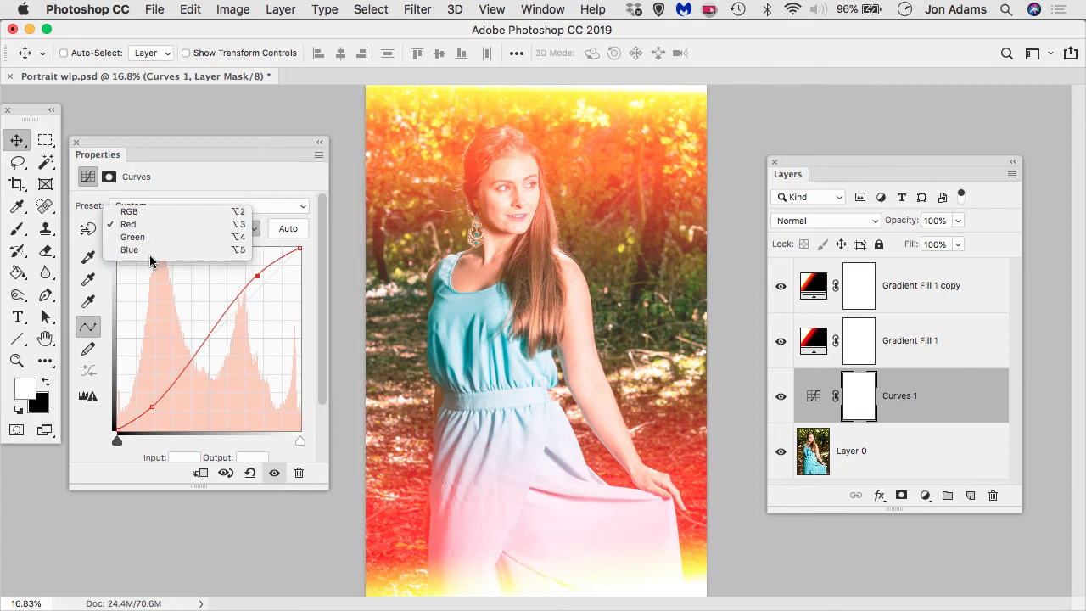
pyautogui.click(149, 253)
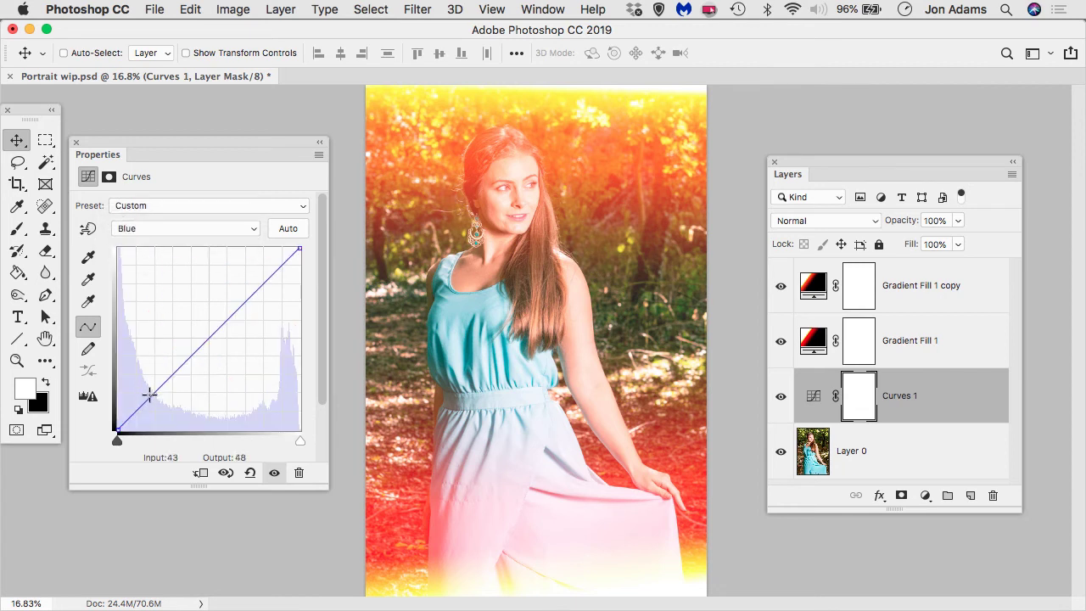
pyautogui.moveTo(146, 398); pyautogui.dragTo(142, 389)
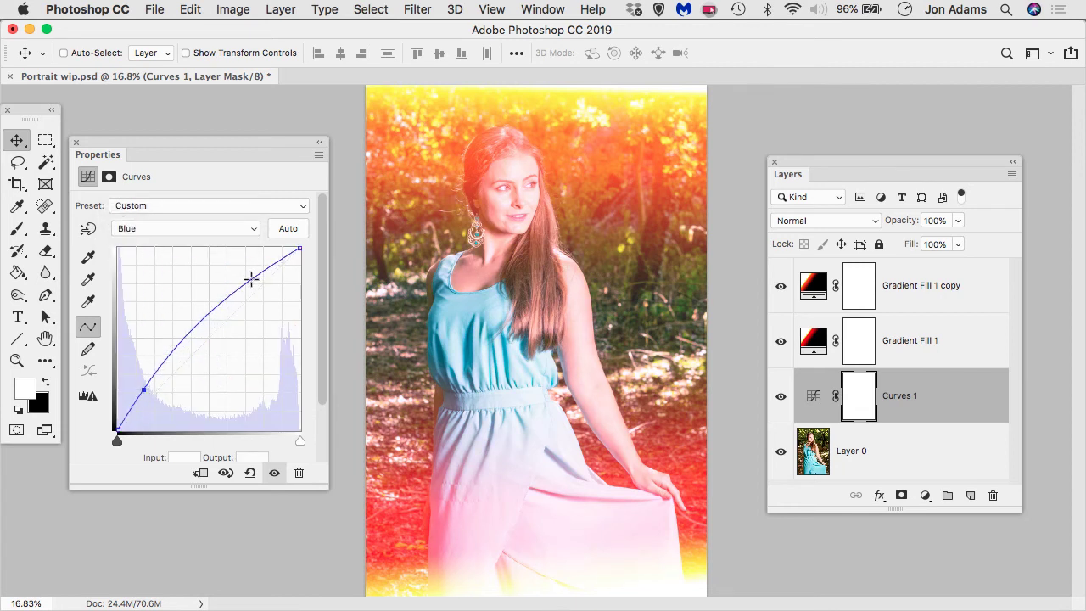
pyautogui.moveTo(252, 279); pyautogui.dragTo(267, 299)
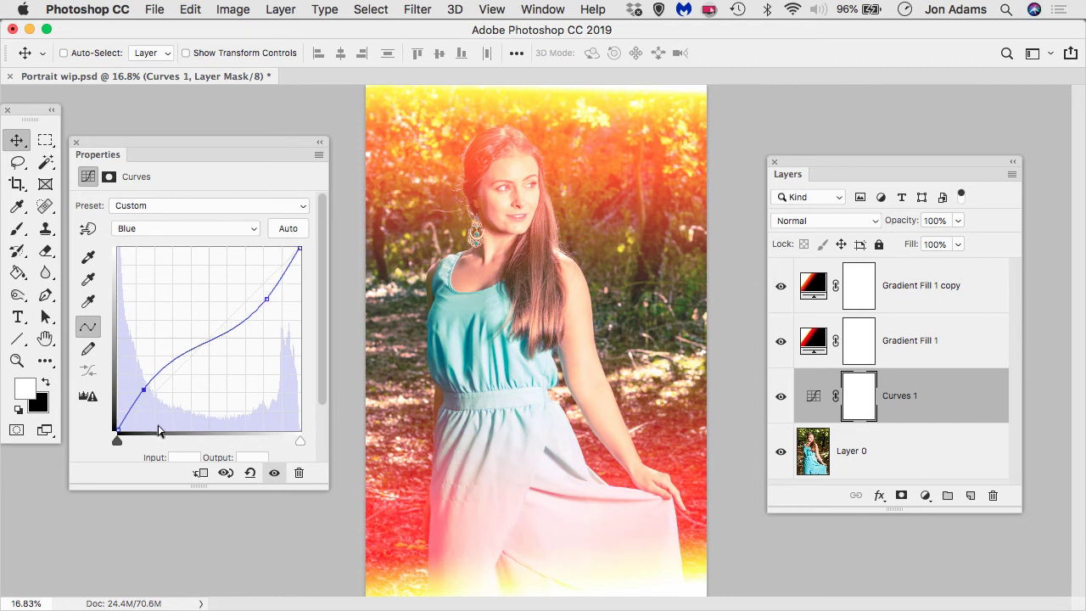
# Step: Try brighter and darker Green channel midtones, then settle on a gentle S with slightly raised highlights and lowered shadows
pyautogui.click(158, 227)
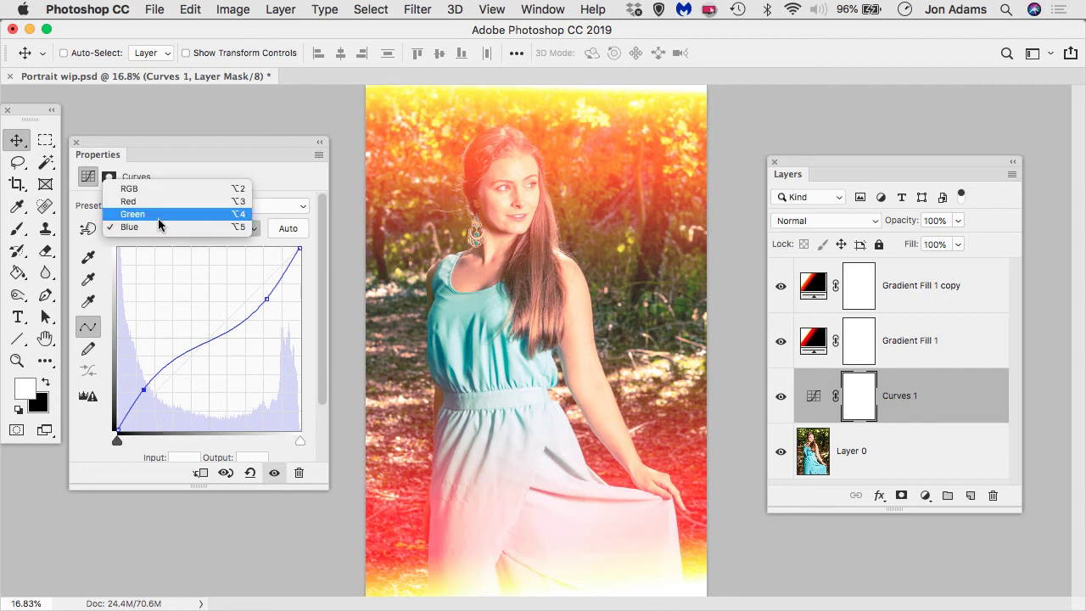
pyautogui.click(158, 217)
pyautogui.moveTo(208, 338); pyautogui.dragTo(200, 326)
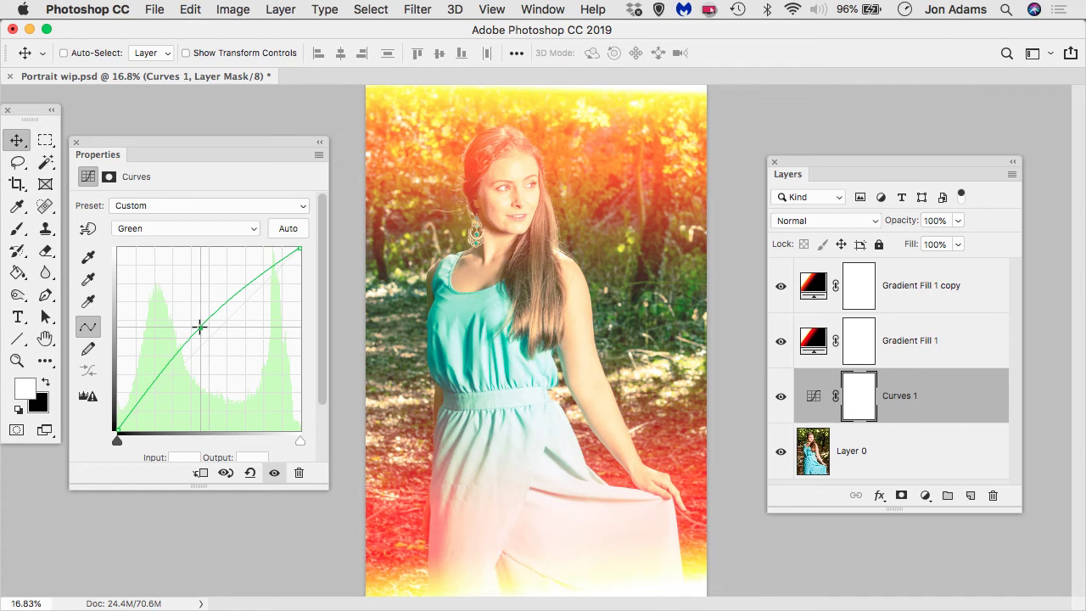
pyautogui.moveTo(199, 326); pyautogui.dragTo(216, 349)
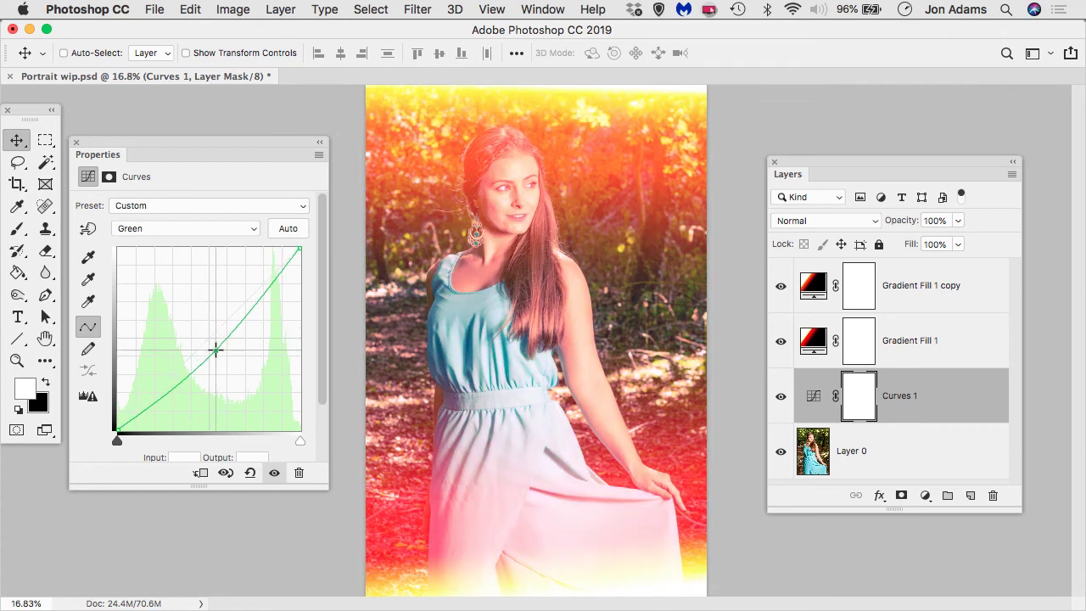
pyautogui.moveTo(216, 349); pyautogui.dragTo(225, 314)
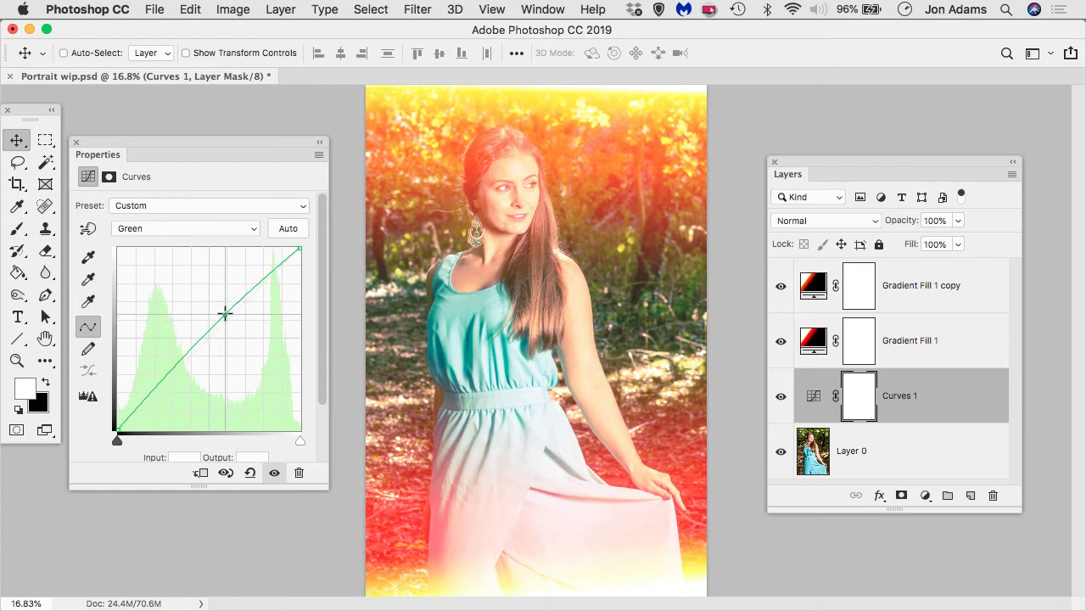
pyautogui.moveTo(157, 382); pyautogui.dragTo(161, 388)
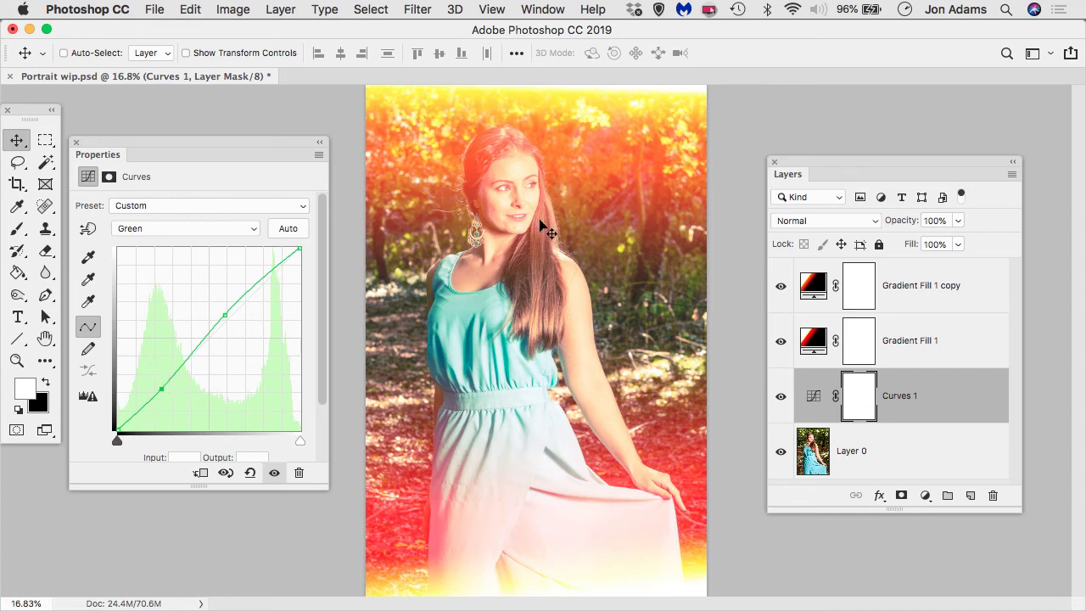
# Step: Hide both gradient fill layers and toggle the Curves layer off and on to compare its effect on the portrait
pyautogui.moveTo(781, 286); pyautogui.dragTo(782, 322)
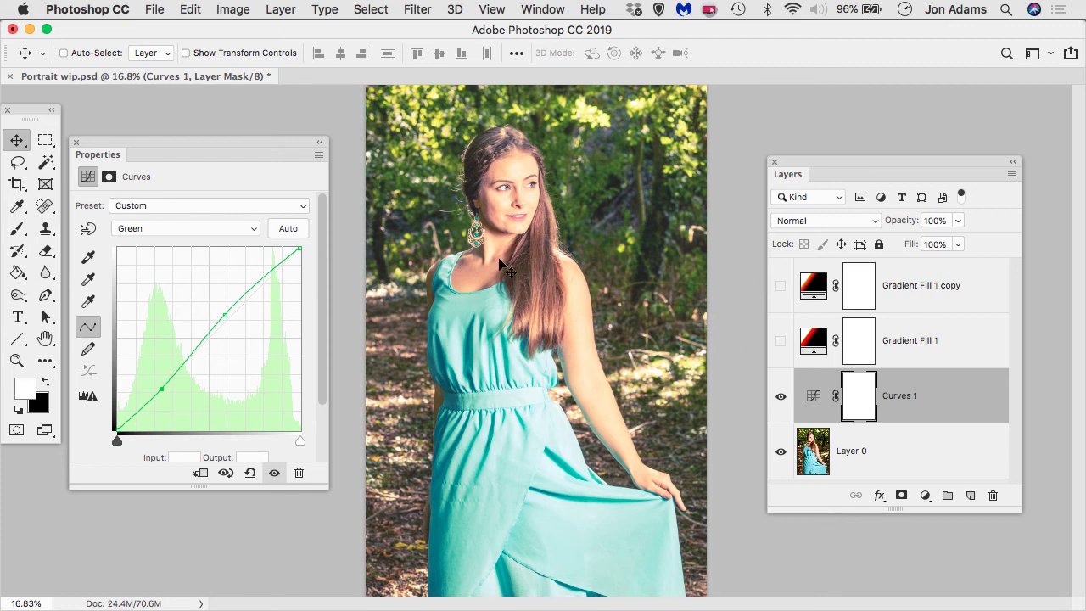
pyautogui.click(781, 397)
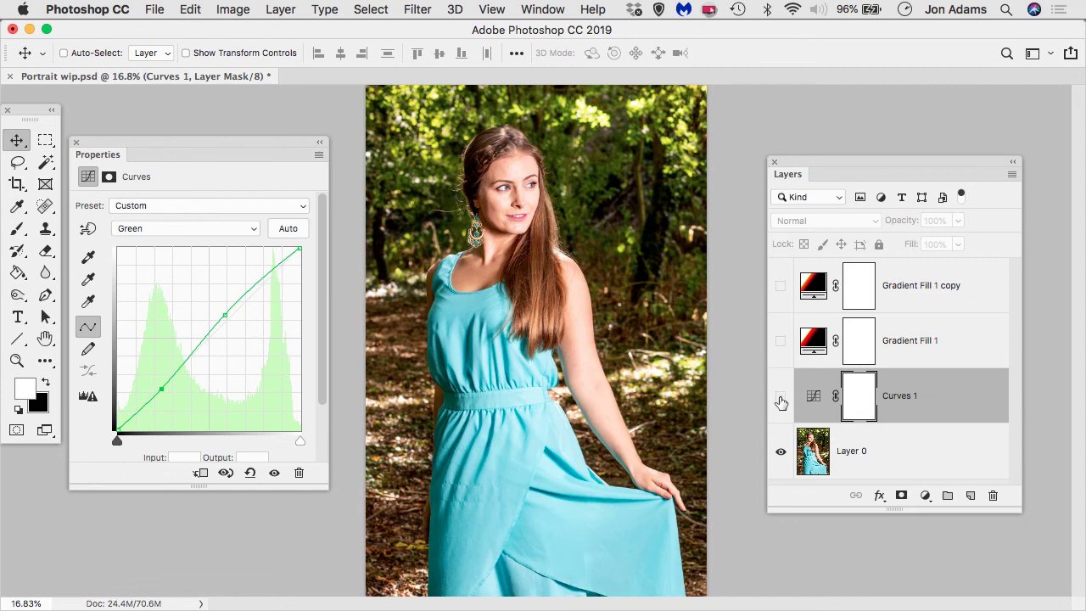
pyautogui.click(780, 399)
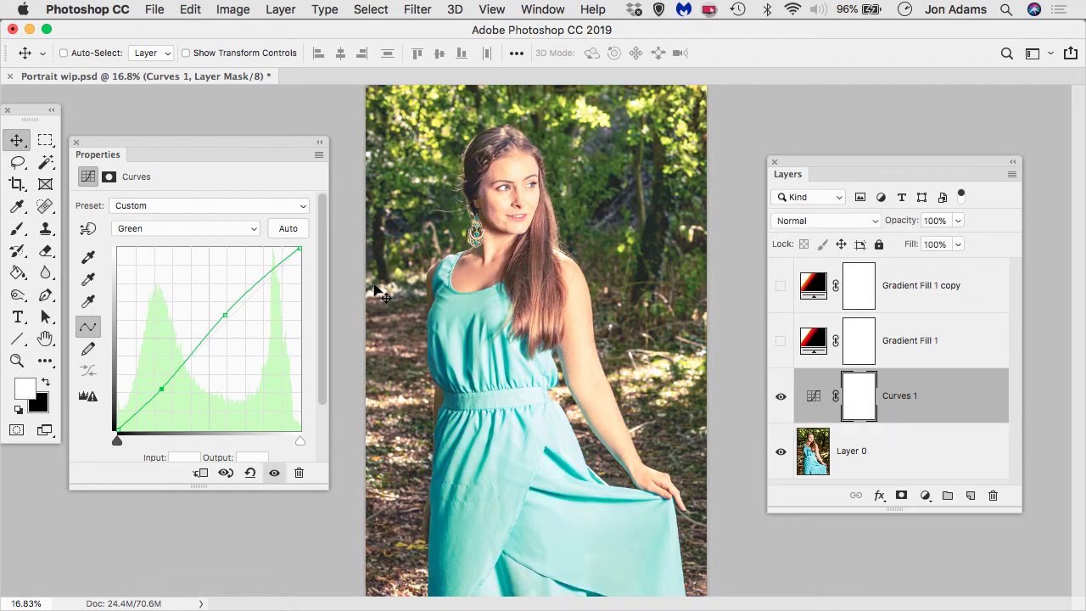
# Step: Strengthen the Blue channel's inverted S by lowering its highlight point and raising its shadow point slightly
pyautogui.click(193, 229)
pyautogui.click(195, 241)
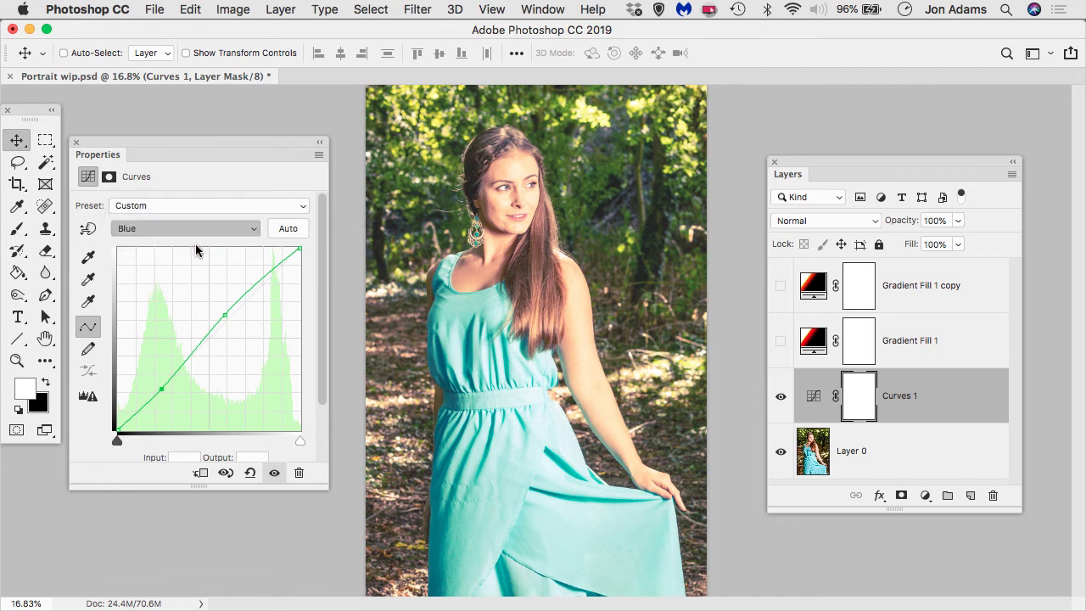
pyautogui.moveTo(265, 297); pyautogui.dragTo(266, 303)
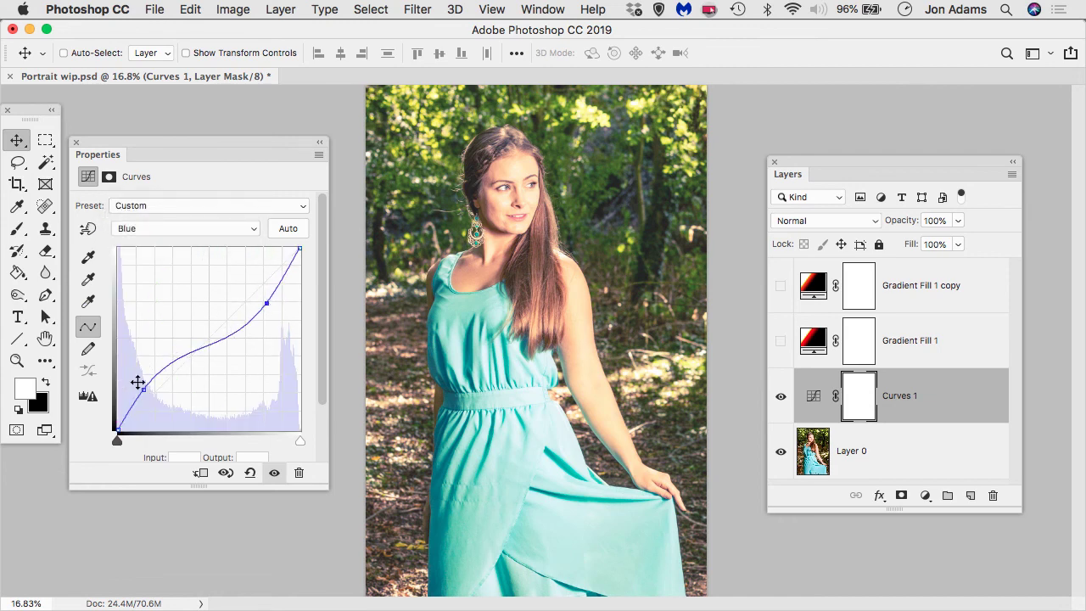
pyautogui.moveTo(142, 389); pyautogui.dragTo(140, 385)
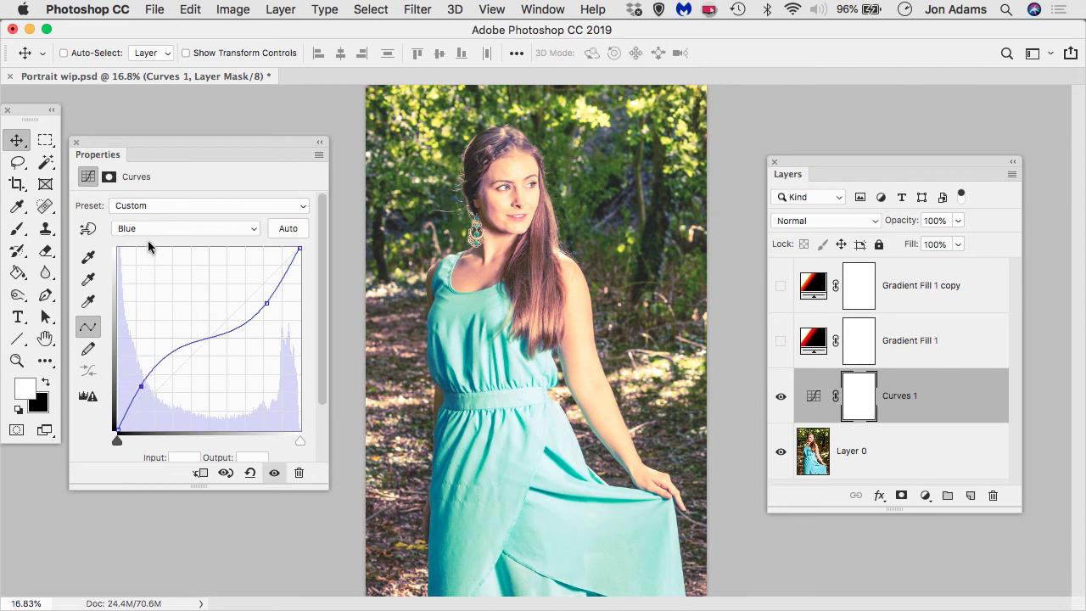
# Step: Show both gradient fill layers again and select the Gradient Fill 1 layer
pyautogui.click(781, 344)
pyautogui.click(779, 299)
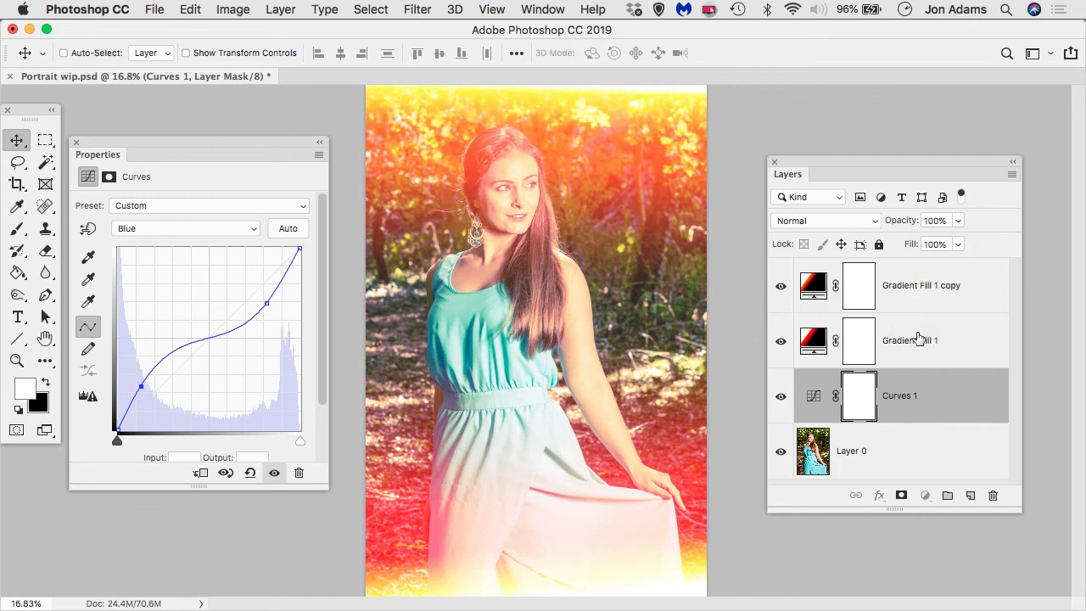
pyautogui.click(981, 352)
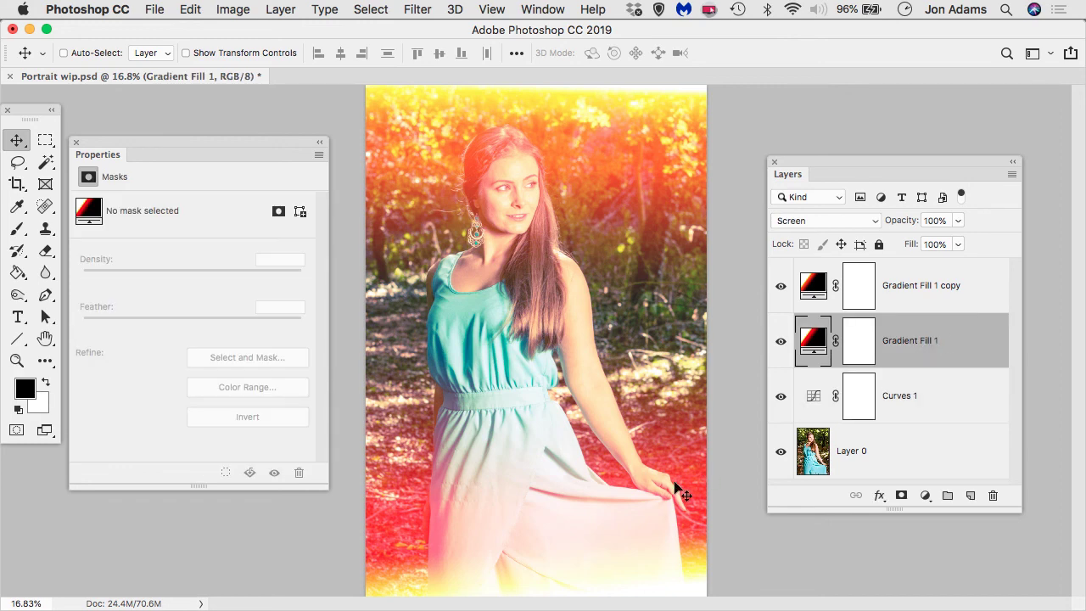
# Step: Toggle the Gradient Fill 1 layer off and on to identify its light leak, and reduce its opacity to 74%
pyautogui.click(782, 343)
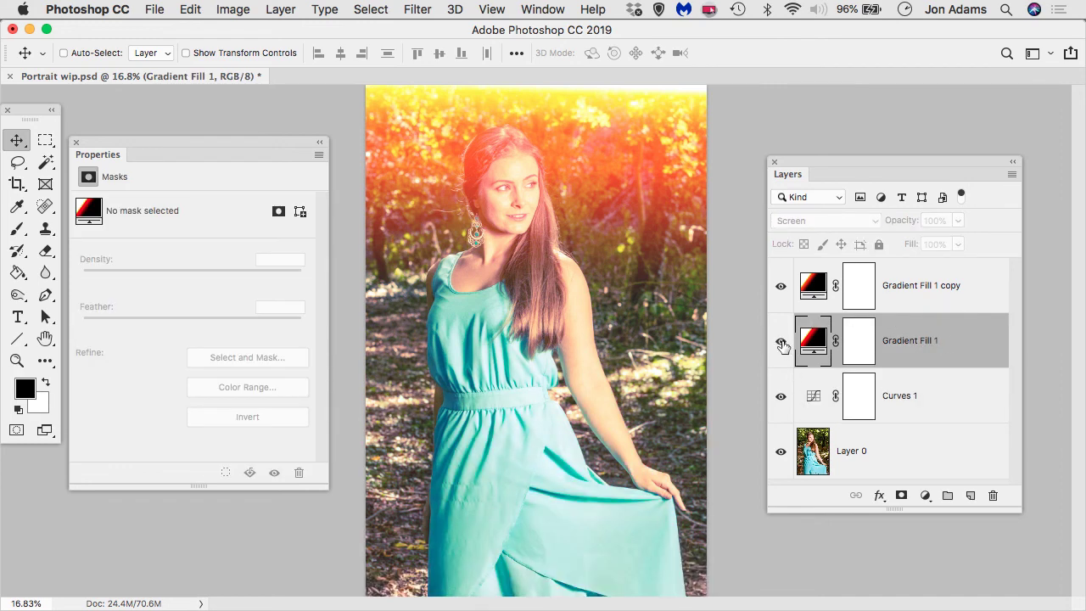
pyautogui.click(781, 343)
pyautogui.click(957, 221)
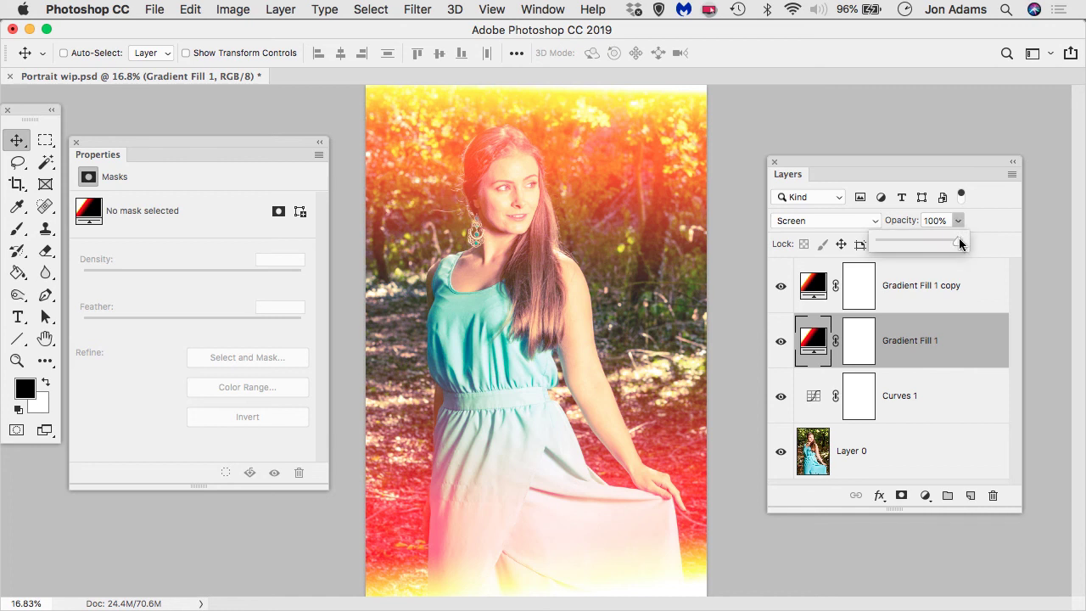
pyautogui.moveTo(959, 244); pyautogui.dragTo(938, 245)
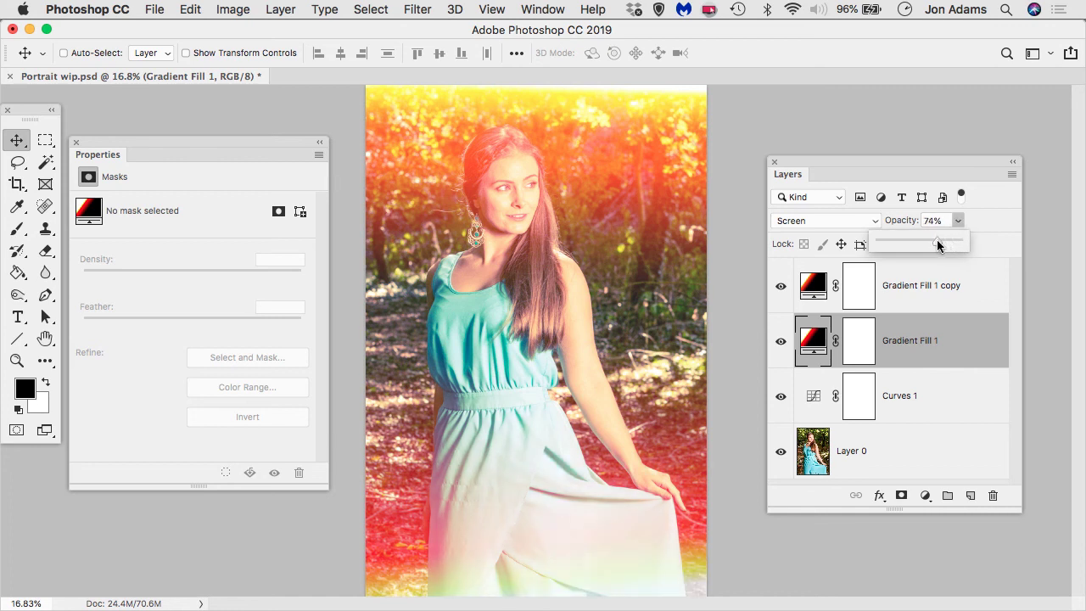
pyautogui.click(938, 294)
# Step: Select the Gradient Fill 1 copy layer and reduce its opacity to 78%
pyautogui.click(938, 293)
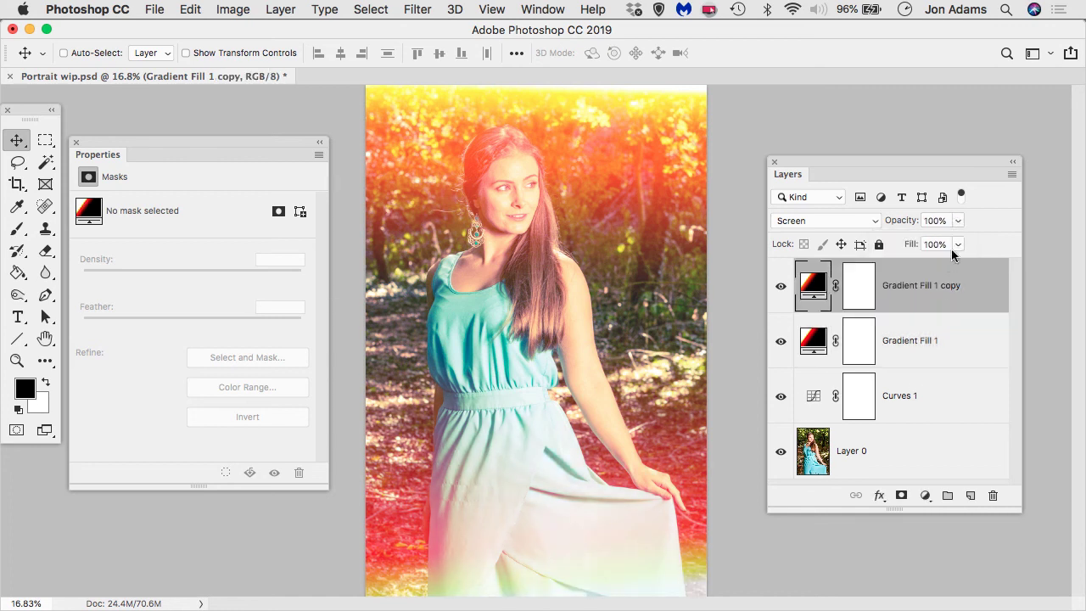
pyautogui.click(958, 221)
pyautogui.moveTo(955, 245); pyautogui.dragTo(940, 245)
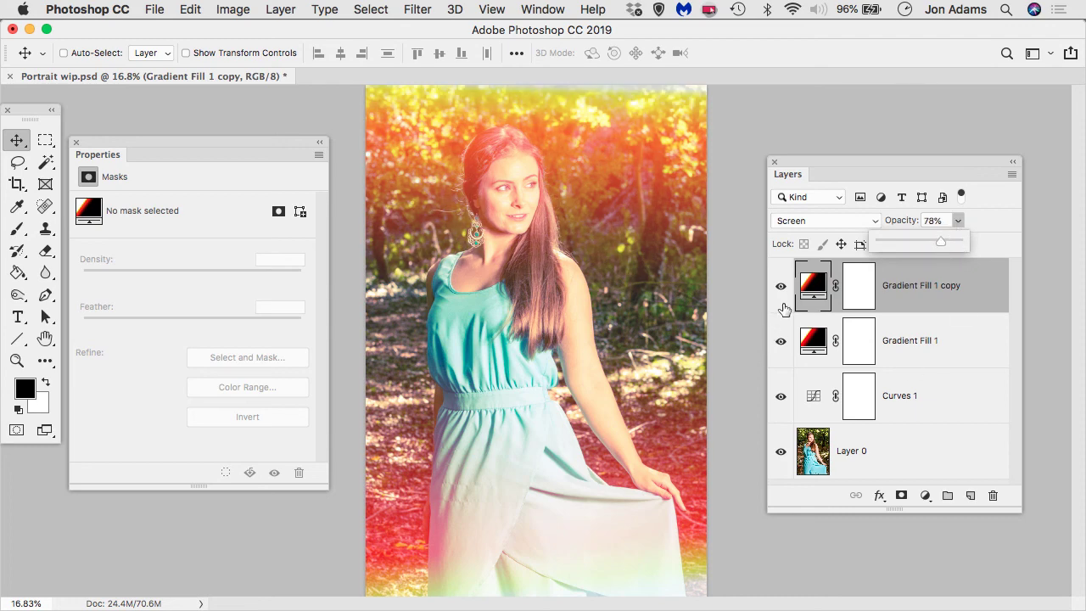
# Step: Hide both gradient fill layers and the Curves layer, and show all three again to compare the effect with the original portrait
pyautogui.moveTo(780, 286); pyautogui.dragTo(777, 399)
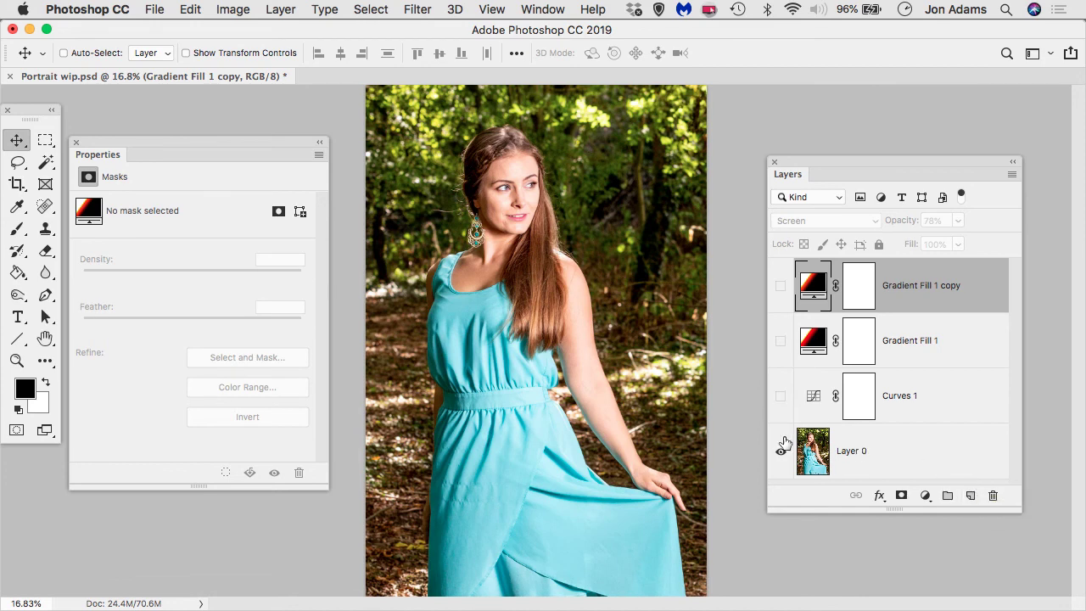
pyautogui.moveTo(779, 342); pyautogui.dragTo(779, 306)
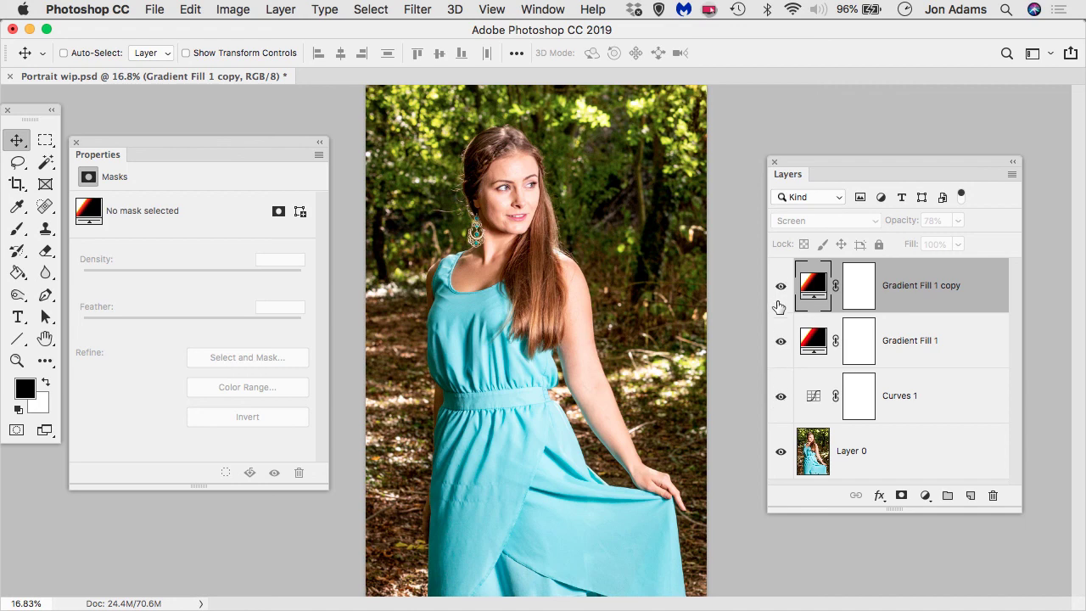